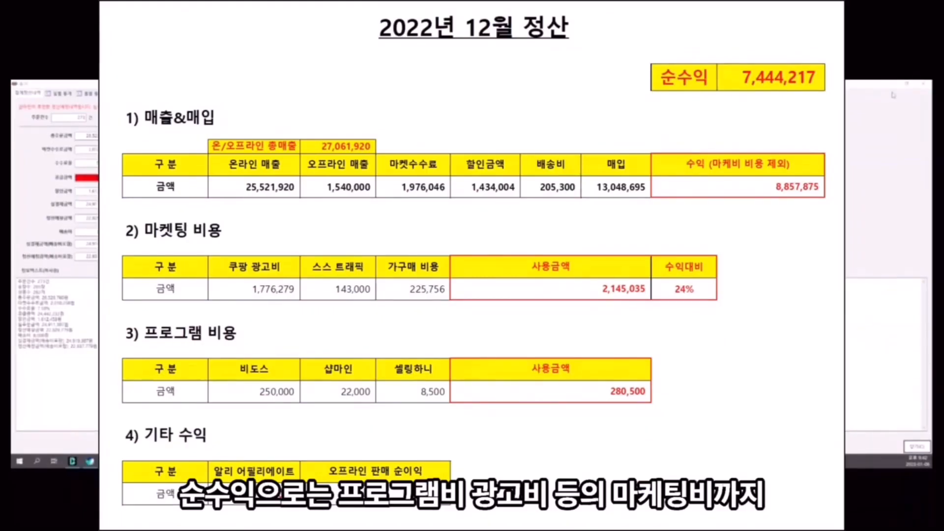
# - Show the three keyword research tools one after another: the 셀링하니 site, the 블루오션파인더 program and the SellerLife site
pyautogui.click(892, 86)
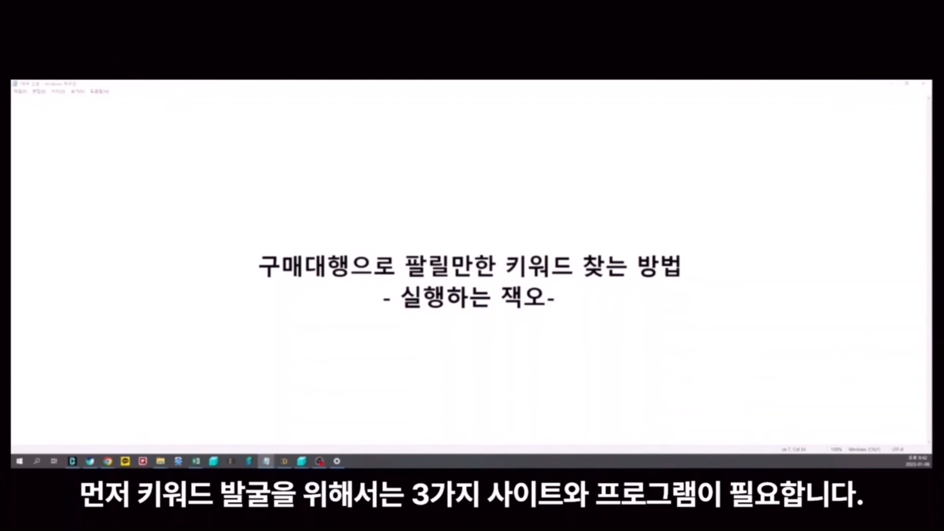
pyautogui.click(890, 84)
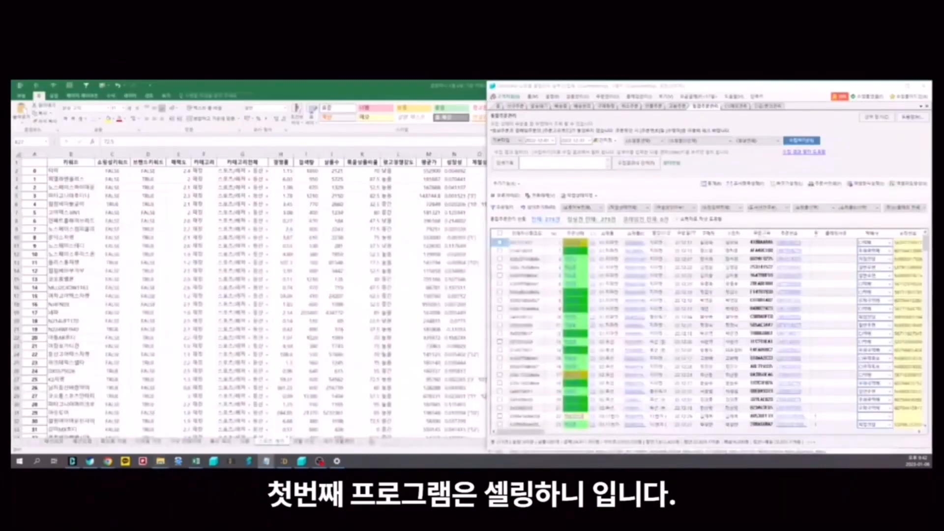
pyautogui.click(102, 464)
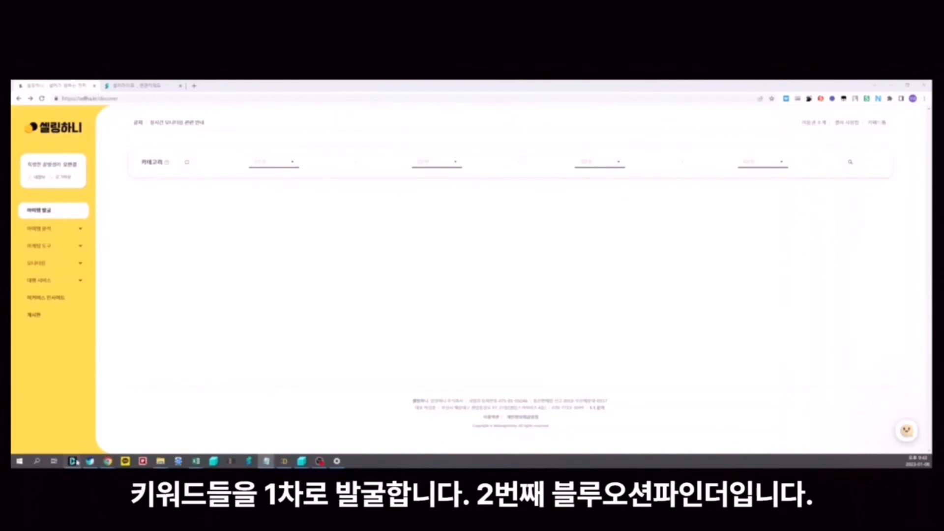
pyautogui.click(73, 461)
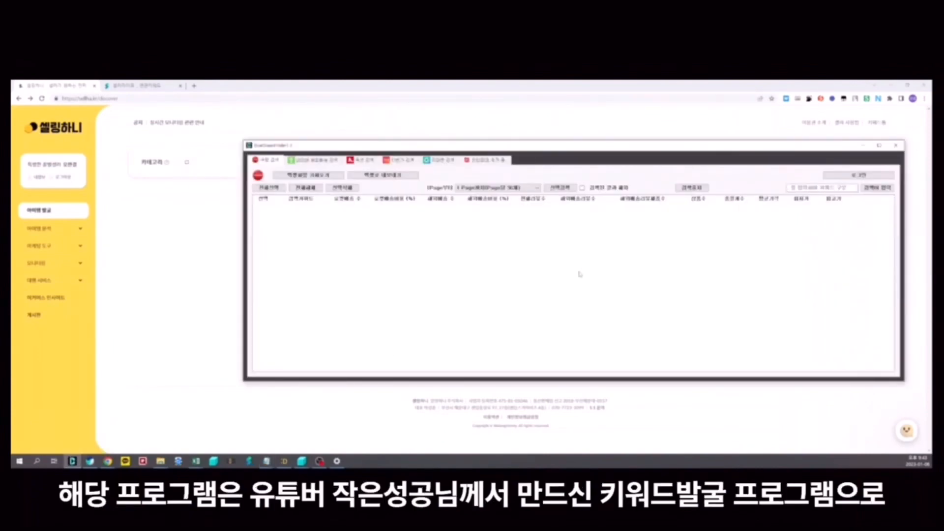
pyautogui.hotkey('alt', 'Tab')
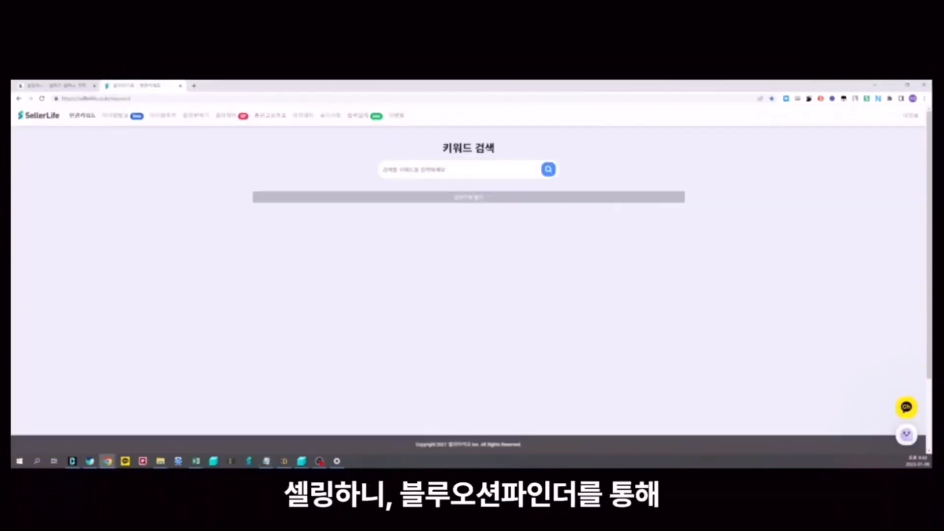
pyautogui.click(123, 87)
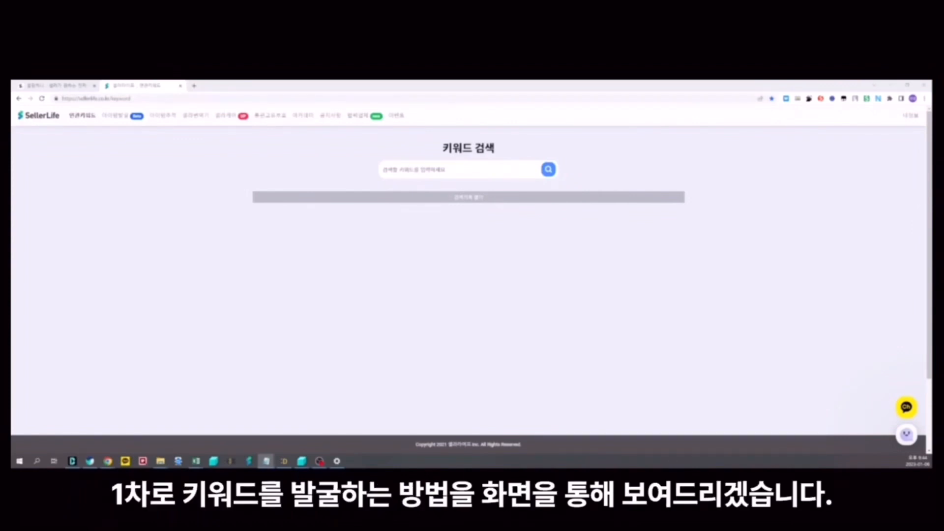
# - Go back to 셀링하니's 아이템 발굴 page and search with the first category set to 전체
pyautogui.click(56, 85)
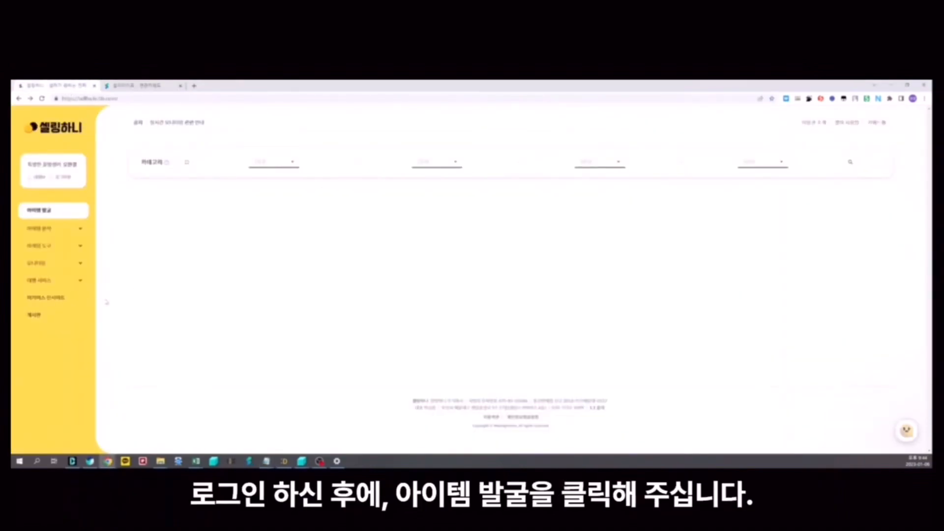
pyautogui.click(48, 212)
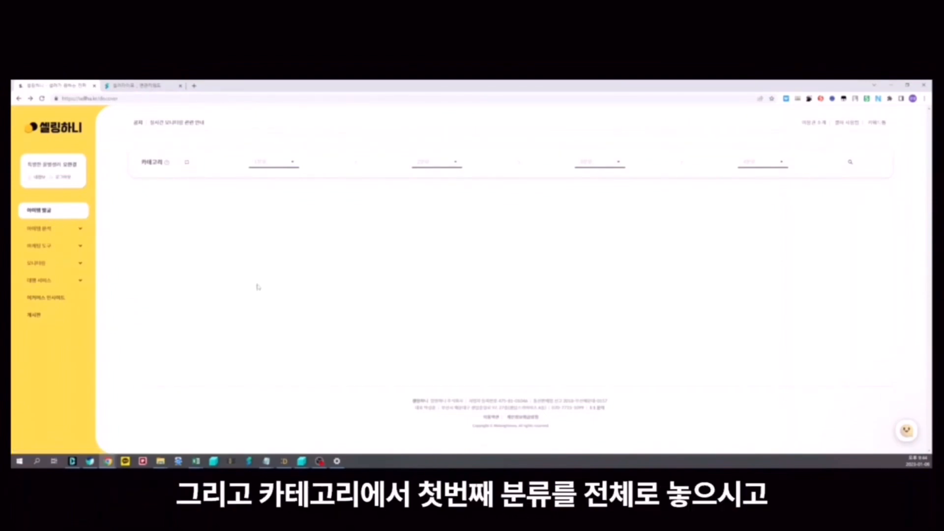
pyautogui.click(267, 166)
pyautogui.click(259, 176)
pyautogui.click(852, 163)
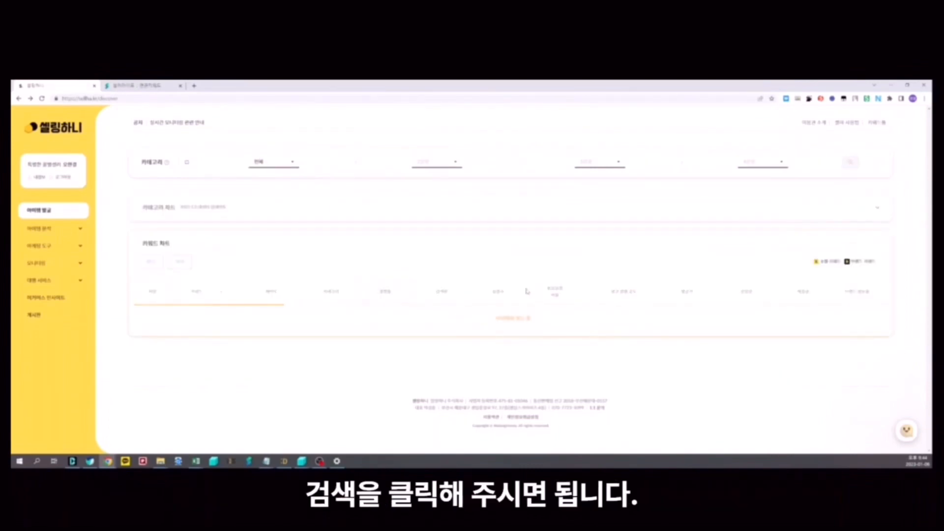
# - Download the resulting keyword chart as an Excel file
pyautogui.scroll(-3, 249, 173)
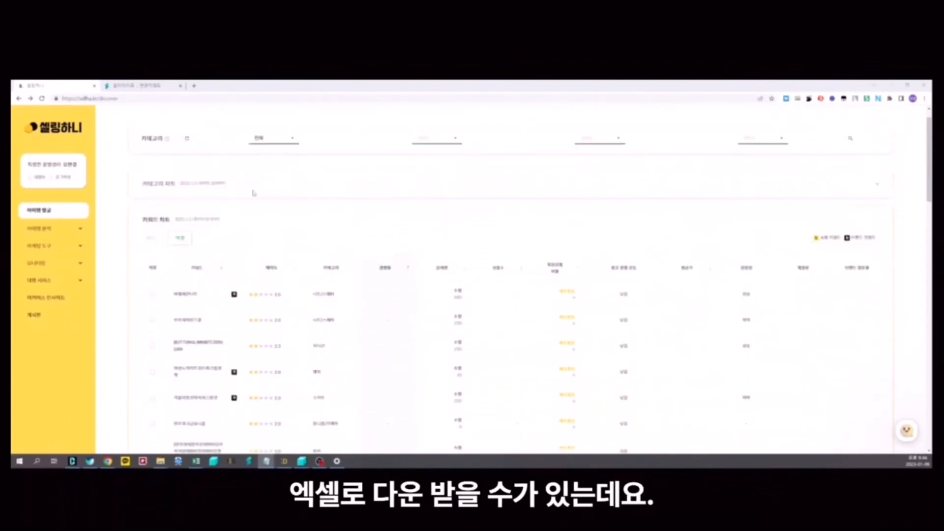
pyautogui.scroll(2, 274, 154)
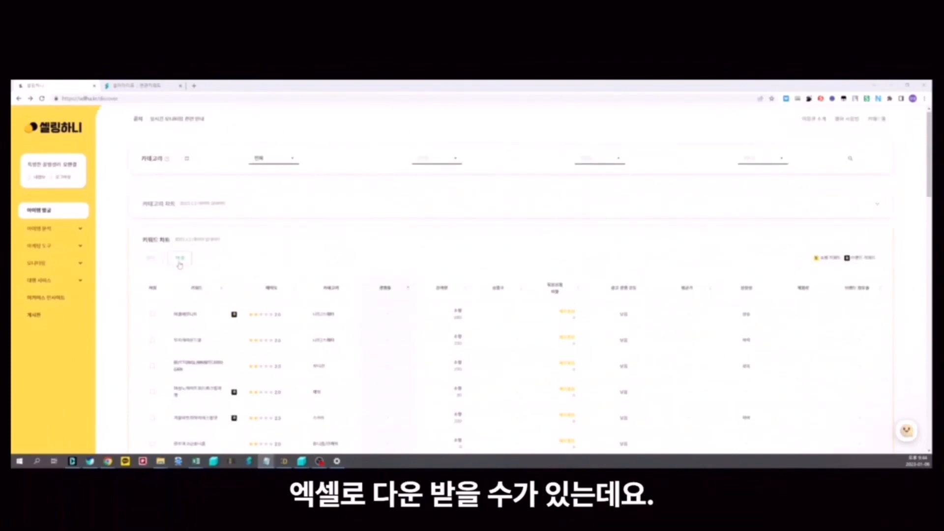
pyautogui.click(180, 266)
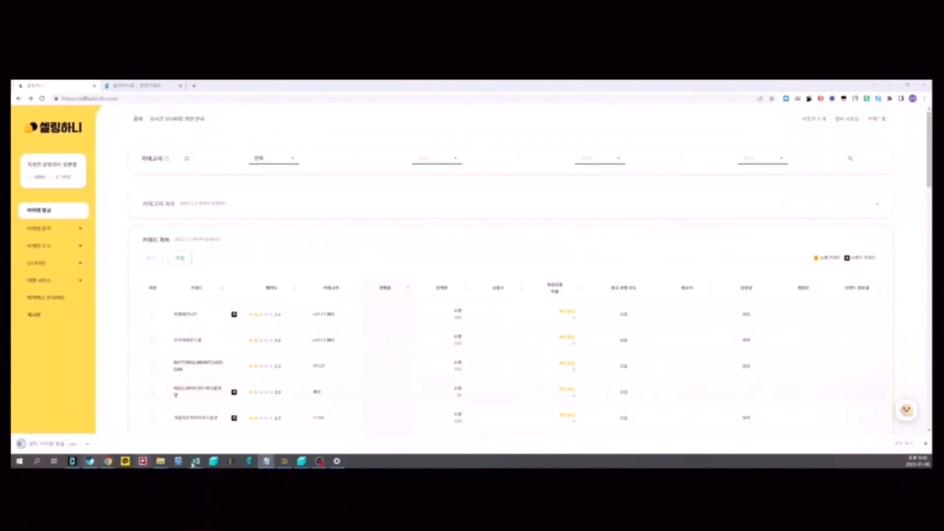
# - Switch to the keyword workbook in Excel, look through the category sheets and open the 스포츠 레저 sheet
pyautogui.click(195, 460)
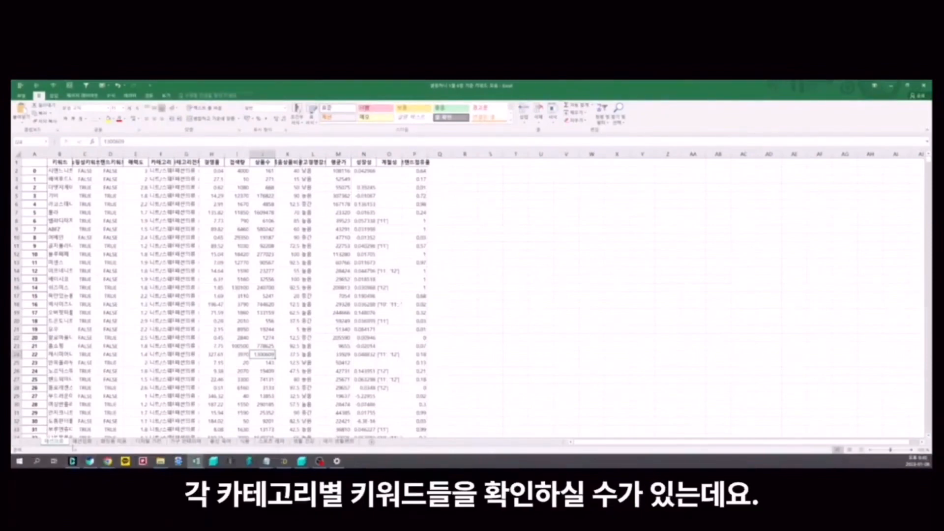
pyautogui.hotkey('ctrl', 'pagedown')
pyautogui.hotkey('ctrl', 'pagedown')
pyautogui.hotkey('ctrl', 'pagedown')
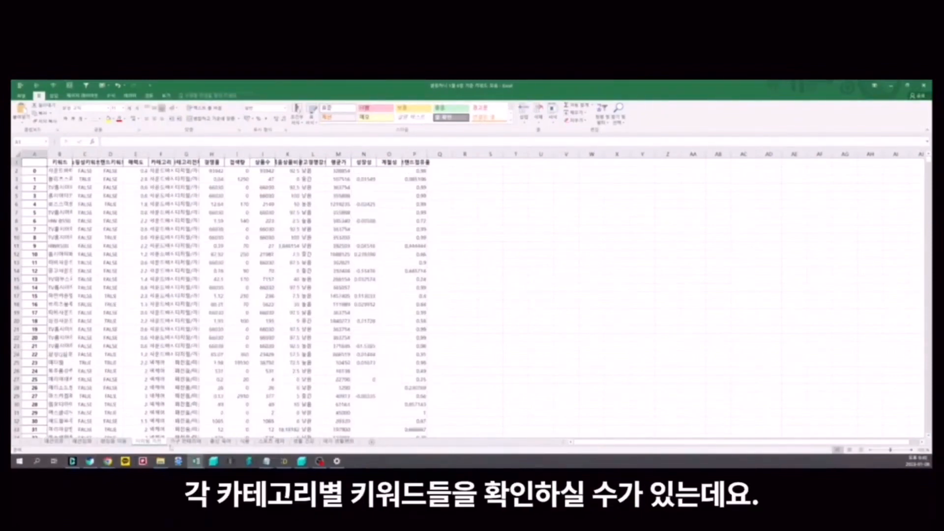
pyautogui.hotkey('ctrl', 'pagedown')
pyautogui.hotkey('ctrl', 'pagedown')
pyautogui.hotkey('ctrl', 'pagedown')
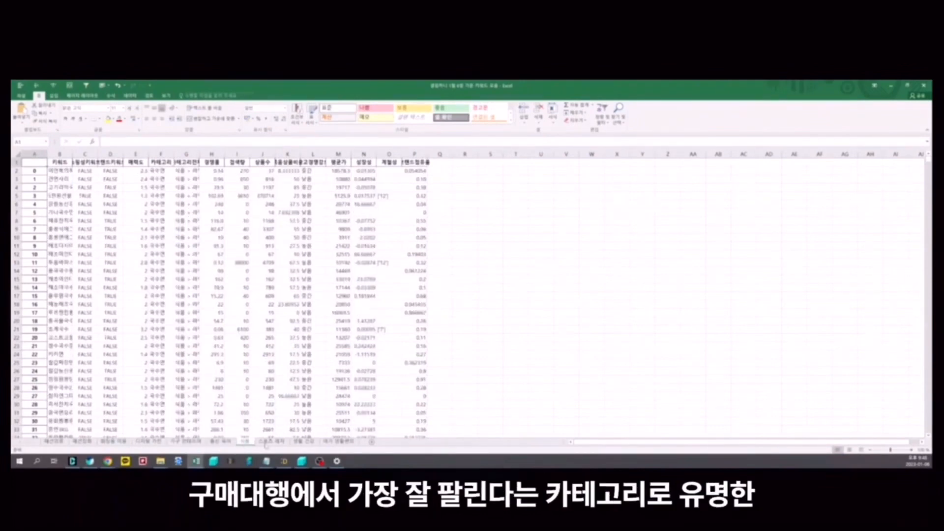
pyautogui.click(266, 444)
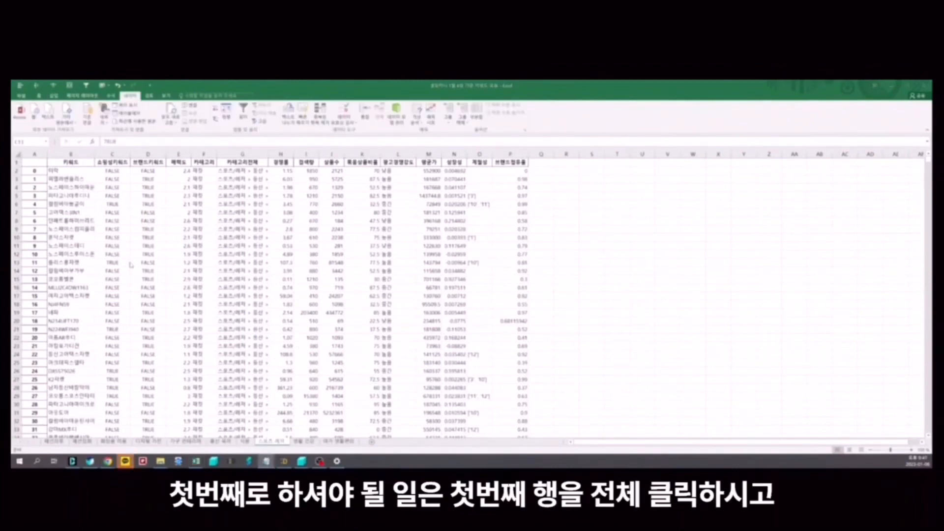
# - Add filters to the header row and limit the 쇼핑성키워드 column to TRUE
pyautogui.click(16, 163)
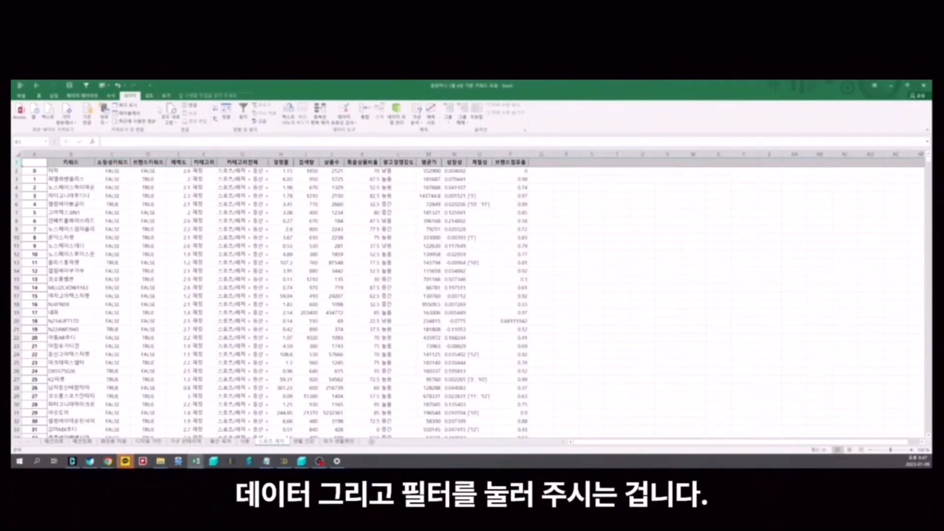
pyautogui.click(243, 112)
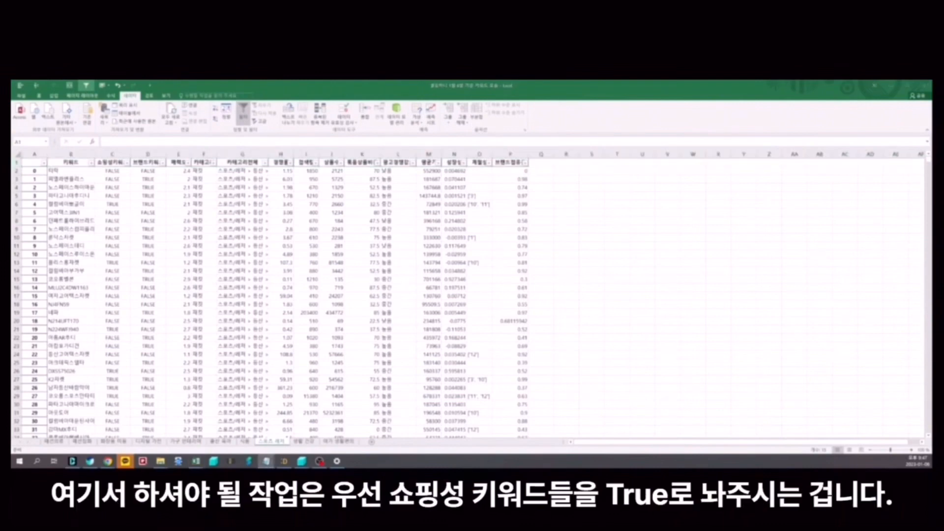
pyautogui.click(112, 196)
pyautogui.click(127, 162)
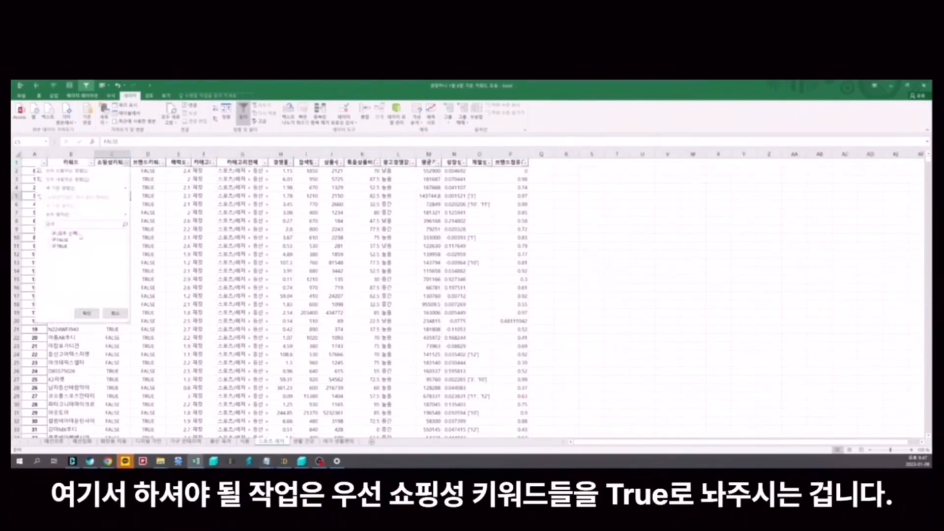
pyautogui.click(59, 231)
pyautogui.click(63, 238)
pyautogui.click(91, 313)
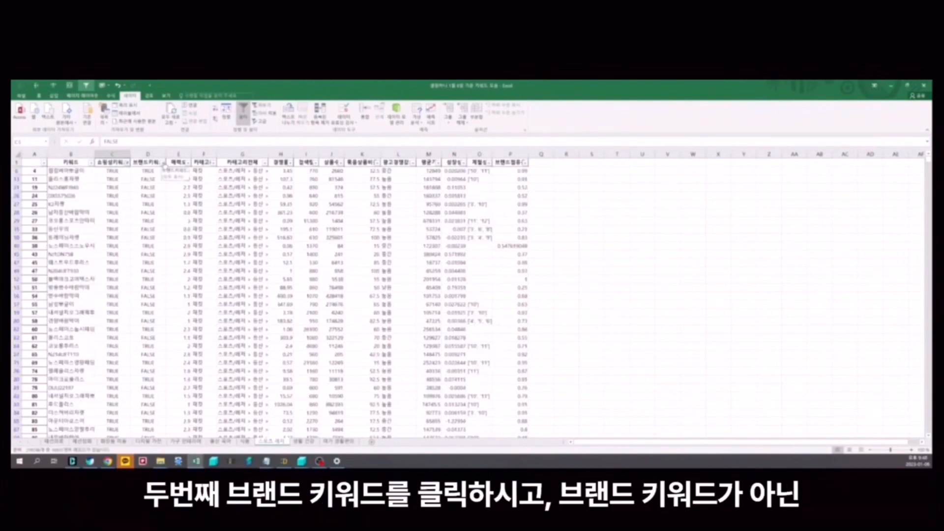
# - Filter the 브랜드키워드 column to FALSE so only non-brand keywords are listed
pyautogui.click(162, 163)
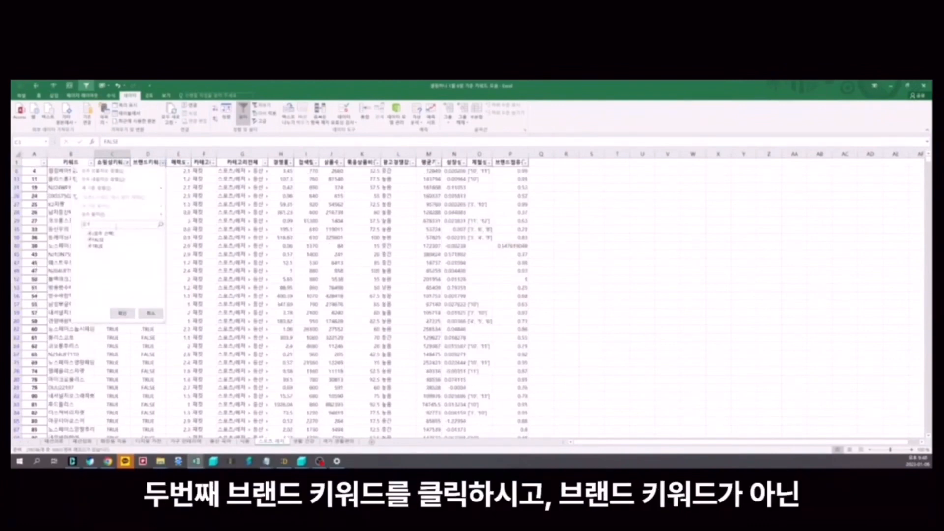
pyautogui.click(93, 233)
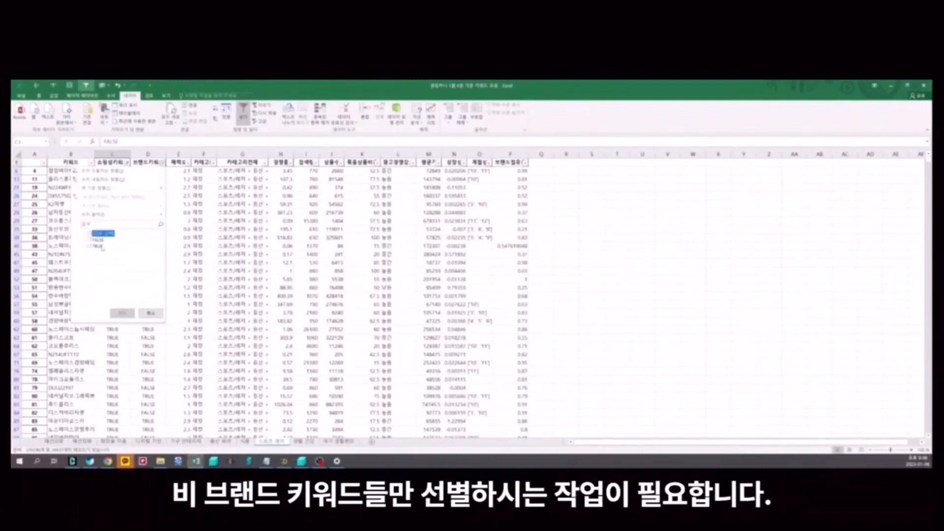
pyautogui.click(95, 239)
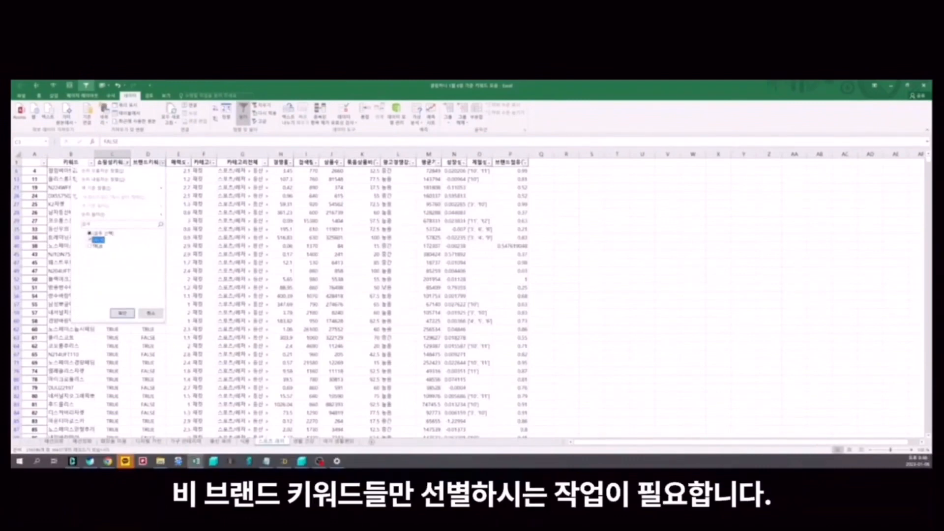
pyautogui.click(122, 313)
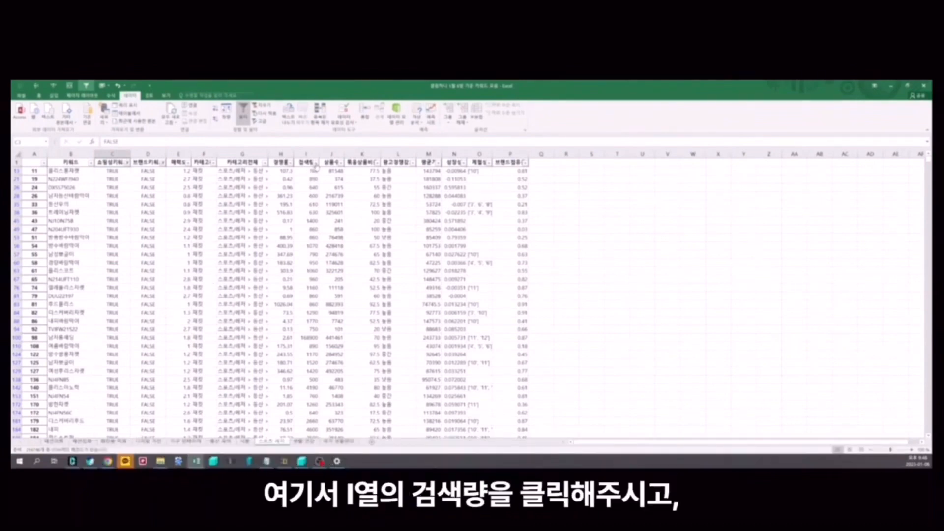
# - Filter the 검색량 column with a number range between 1000 and 6000
pyautogui.click(315, 163)
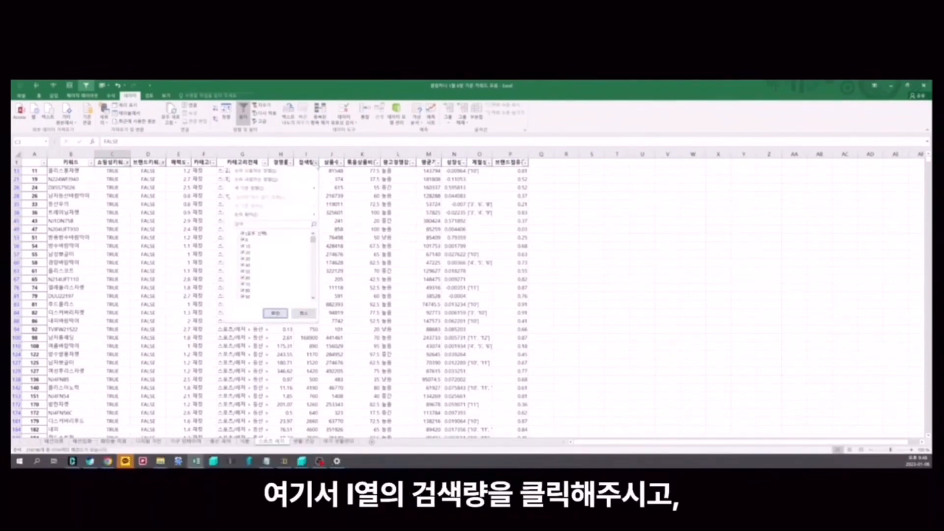
pyautogui.moveTo(291, 215)
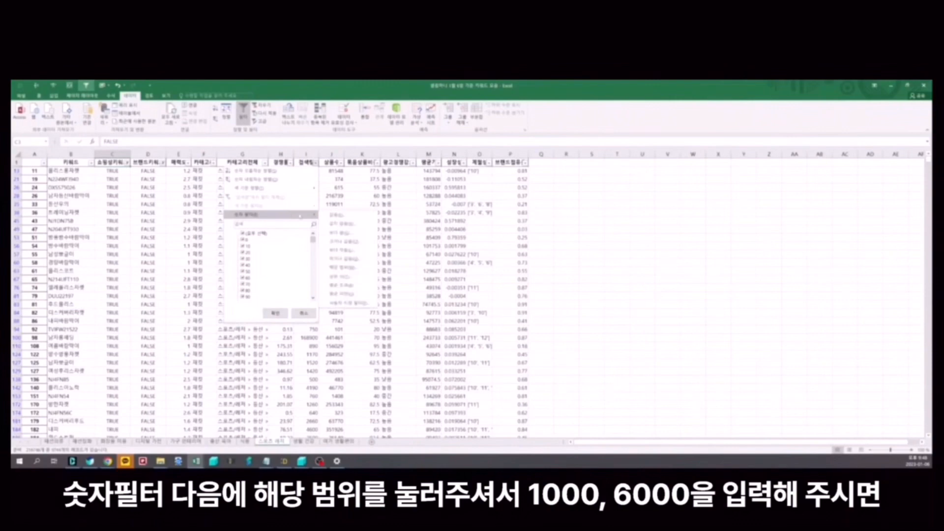
pyautogui.click(347, 273)
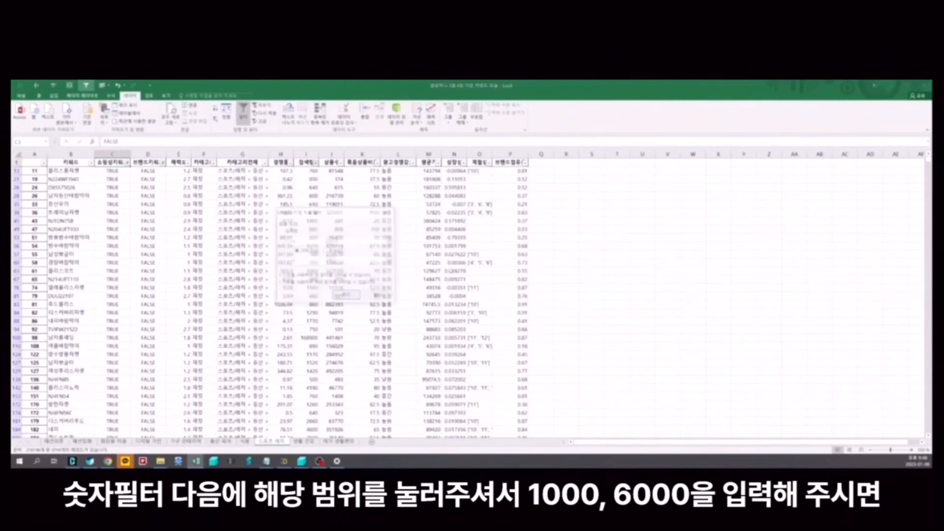
pyautogui.write('1000')
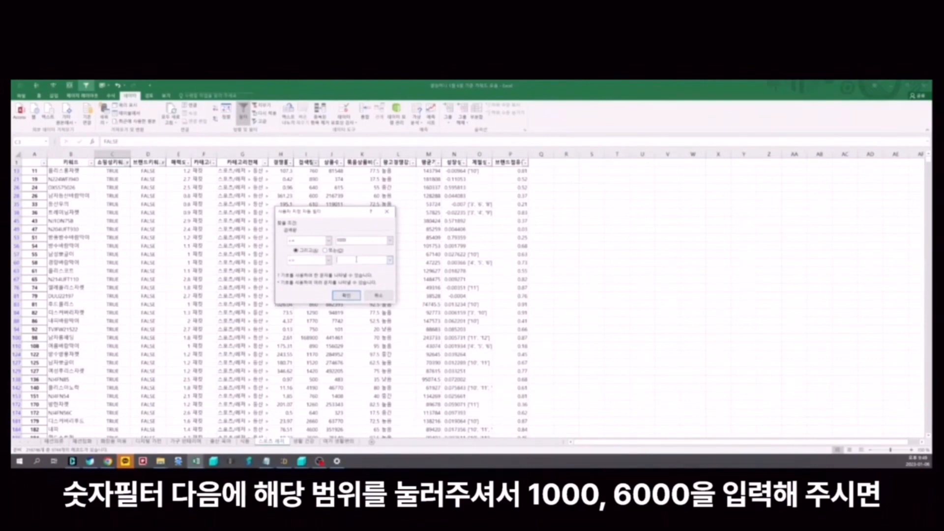
pyautogui.click(357, 260)
pyautogui.write('6000')
pyautogui.click(347, 295)
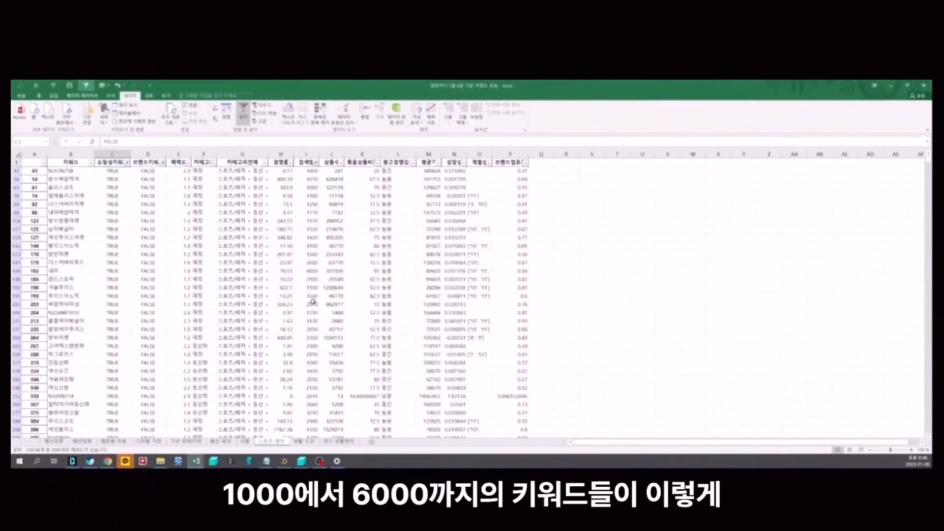
pyautogui.click(104, 270)
pyautogui.scroll(-3, 94, 290)
pyautogui.scroll(3, 82, 297)
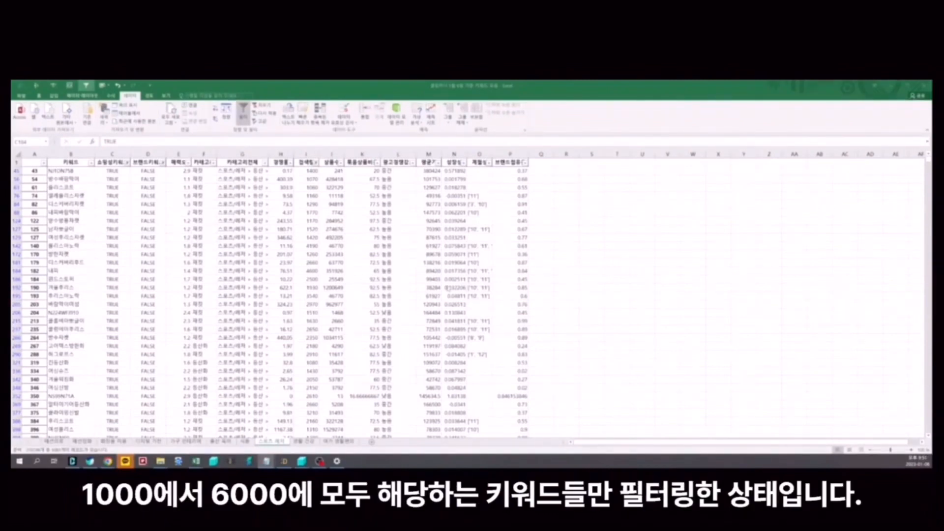
pyautogui.click(182, 279)
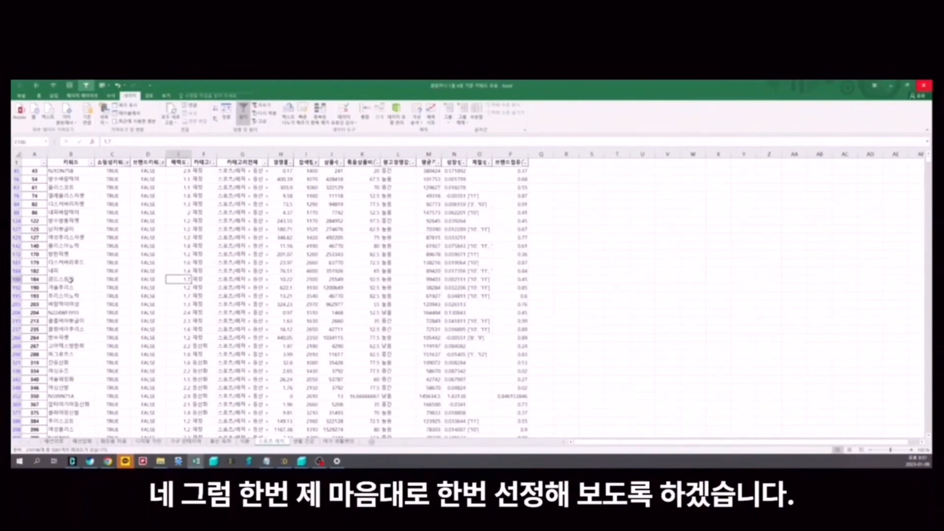
# - Fill the rows of keywords numbered 340 and 384 in the filtered list with yellow
pyautogui.scroll(-6, 70, 279)
pyautogui.click(16, 221)
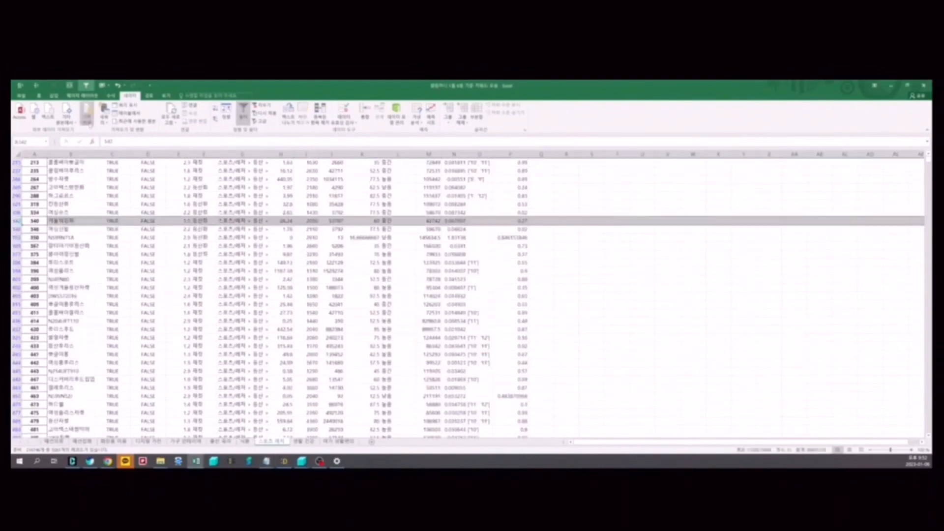
pyautogui.click(38, 96)
pyautogui.click(110, 119)
pyautogui.scroll(-20, 101, 197)
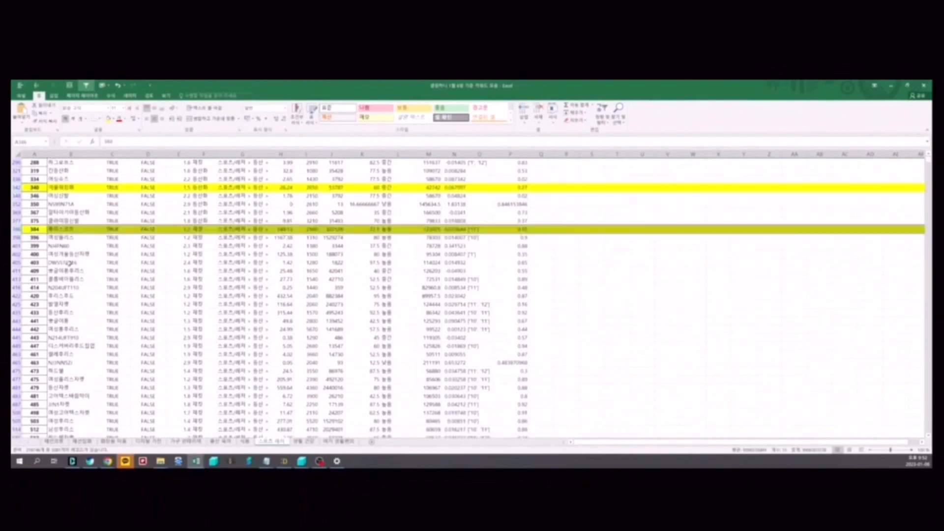
# - Fill the row of the keyword 남성패딩팬츠, numbered 3703 in the filtered list, with yellow
pyautogui.scroll(-20, 59, 327)
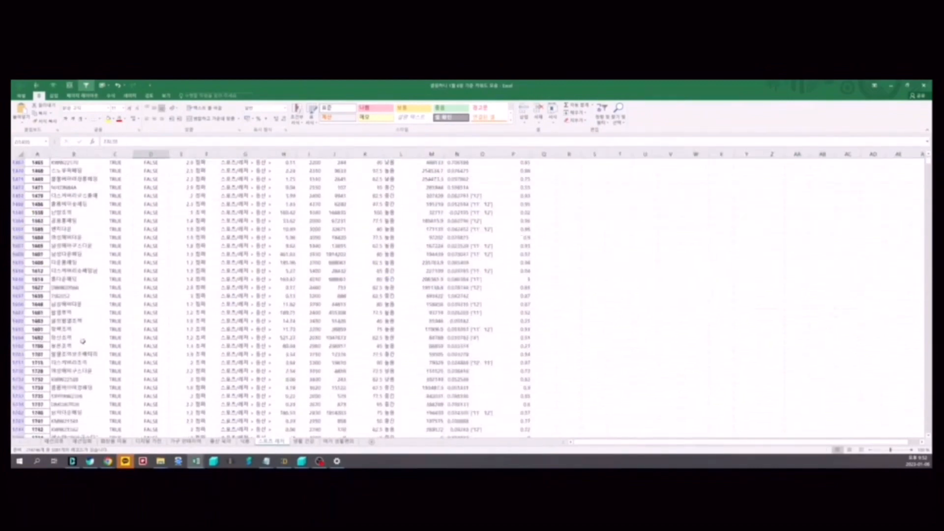
pyautogui.scroll(1, 73, 320)
pyautogui.click(16, 354)
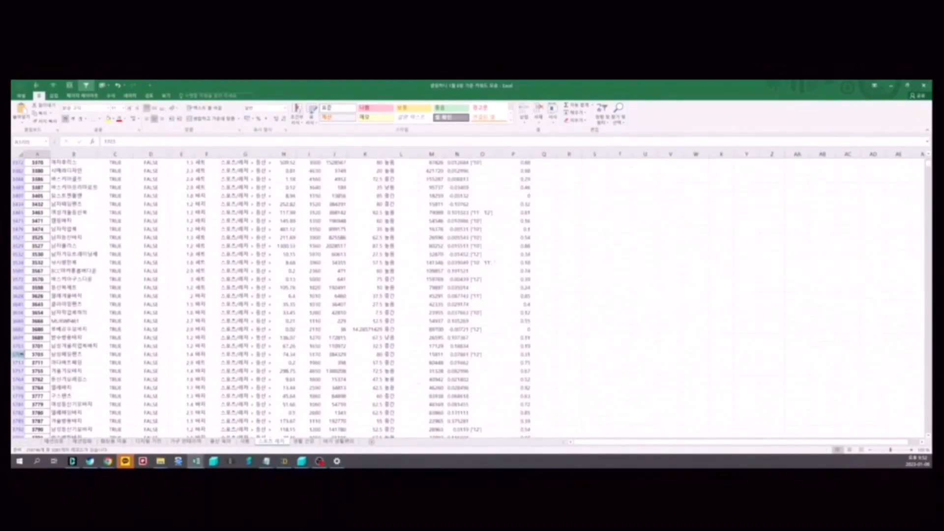
pyautogui.click(110, 118)
pyautogui.scroll(-6, 71, 354)
pyautogui.click(72, 355)
pyautogui.scroll(-2, 72, 354)
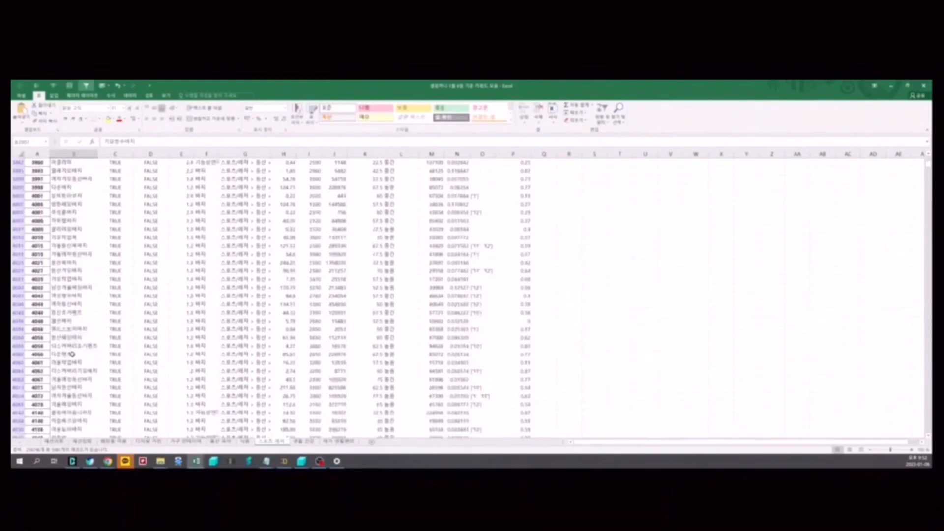
# - Look through the rest of the filtered keywords on the 스포츠 레저 sheet for more selling candidates
pyautogui.scroll(-7, 98, 357)
pyautogui.scroll(-15, 118, 360)
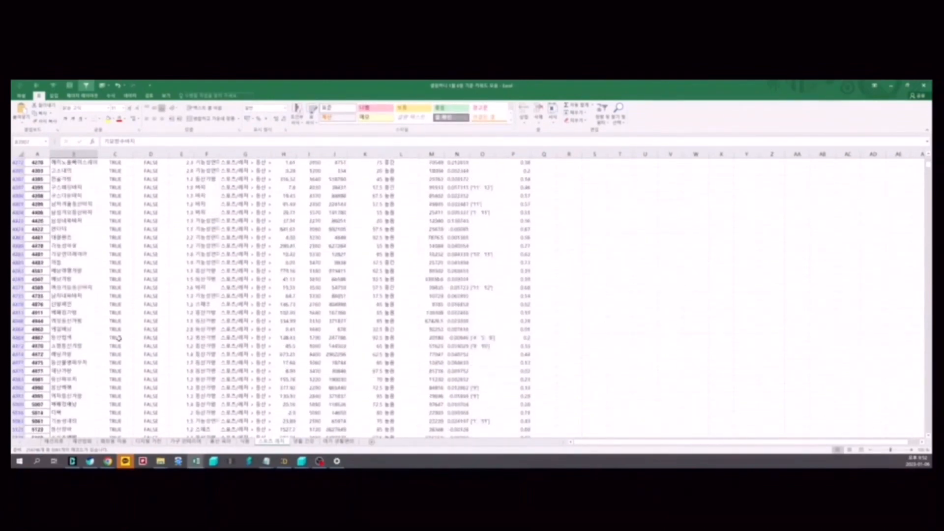
pyautogui.scroll(-15, 118, 339)
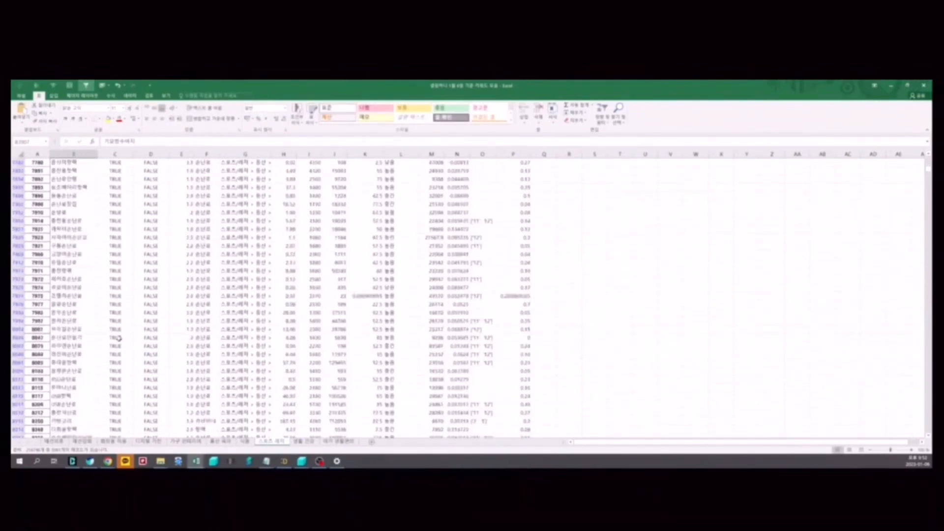
pyautogui.scroll(-10, 119, 338)
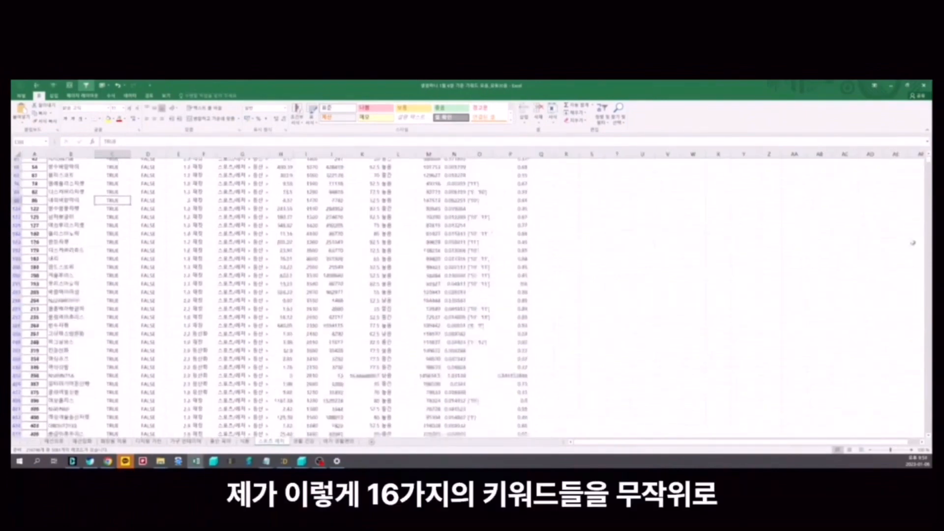
pyautogui.scroll(-2, 913, 243)
pyautogui.moveTo(928, 161); pyautogui.dragTo(928, 244)
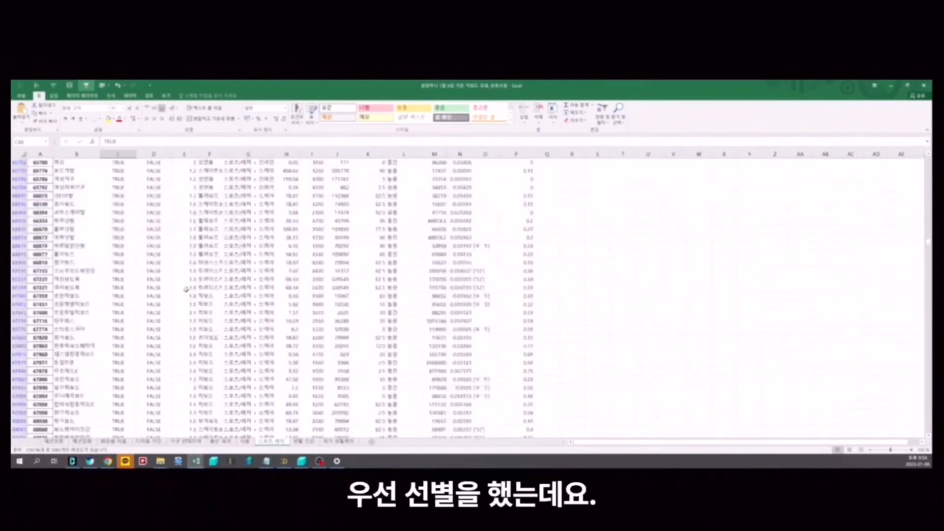
pyautogui.scroll(1, 116, 239)
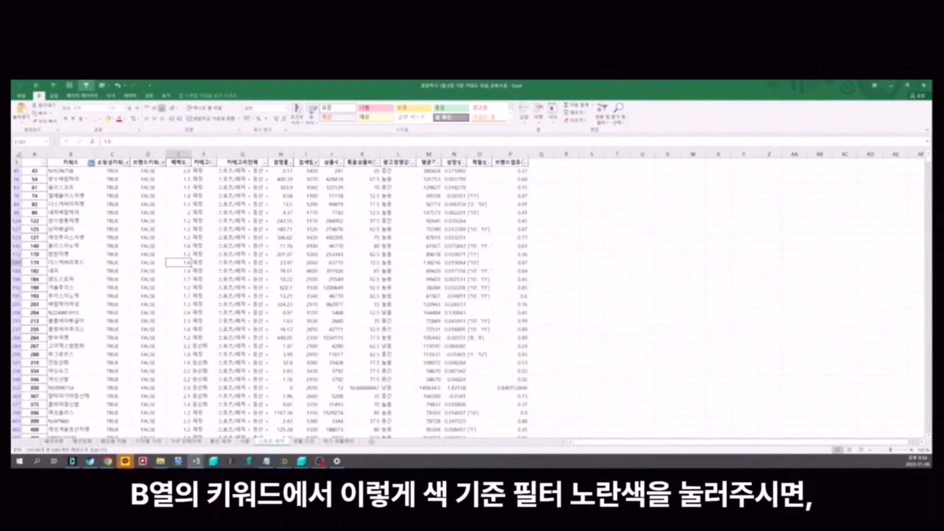
# - Filter the 키워드 column by yellow cell colour so only the highlighted keywords are listed
pyautogui.click(91, 163)
pyautogui.moveTo(71, 209)
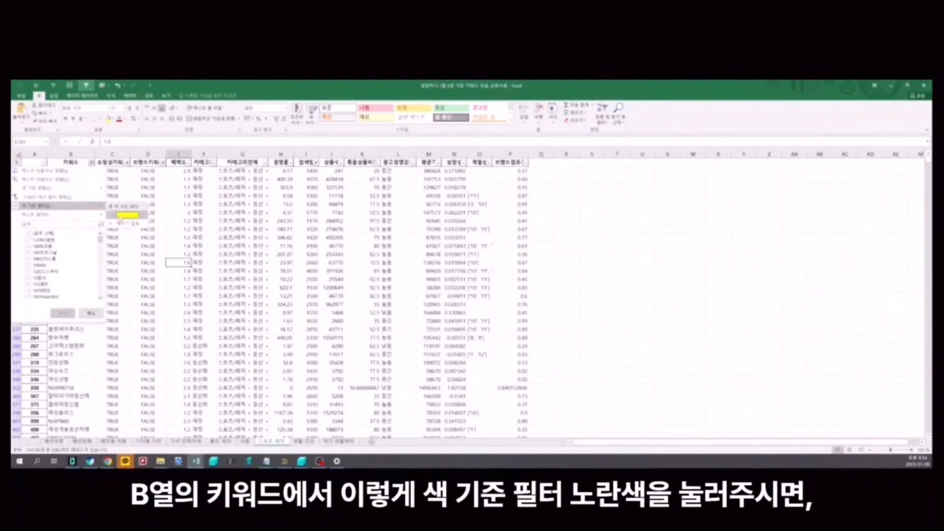
pyautogui.click(127, 215)
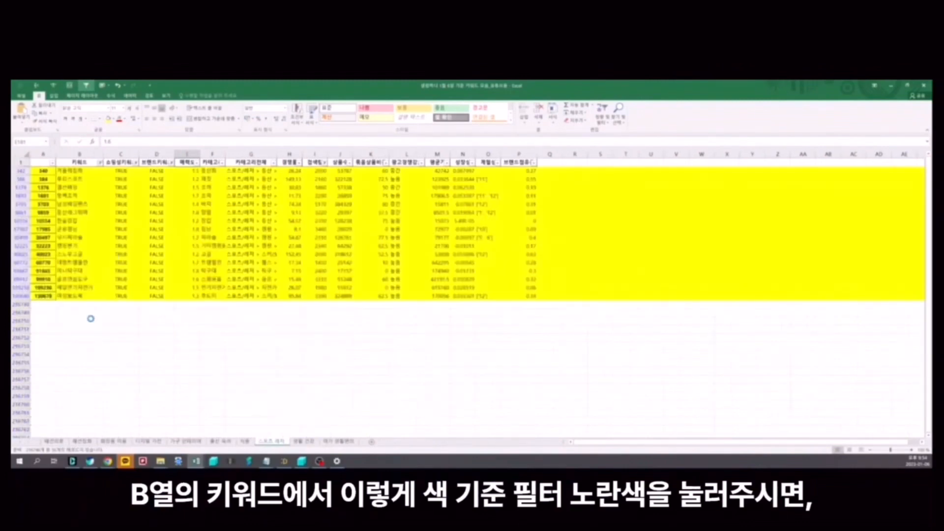
# - Copy the highlighted keywords from 겨울워킹화 to 여성보드복 into Notepad under the heading "1차 필터링 키워드 (셀링하니)"
pyautogui.click(75, 171)
pyautogui.moveTo(71, 200); pyautogui.dragTo(116, 324)
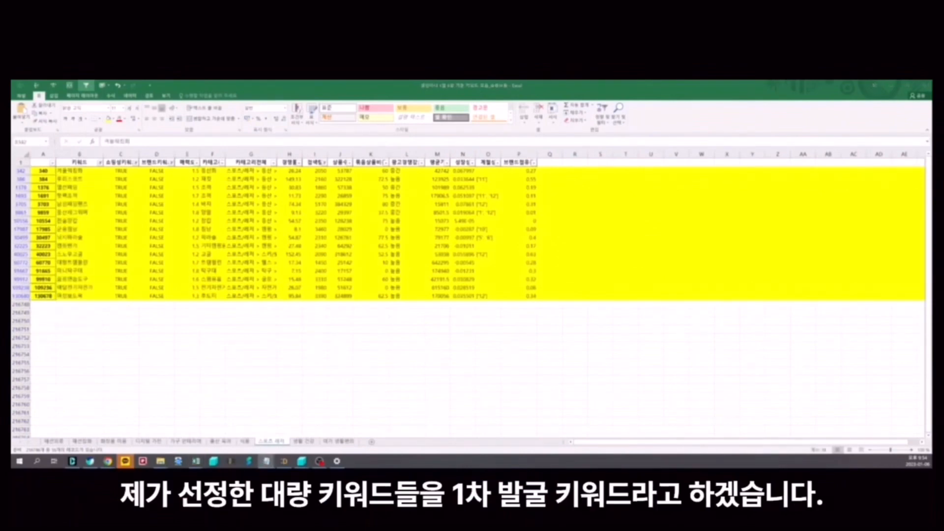
pyautogui.moveTo(75, 172); pyautogui.dragTo(79, 305)
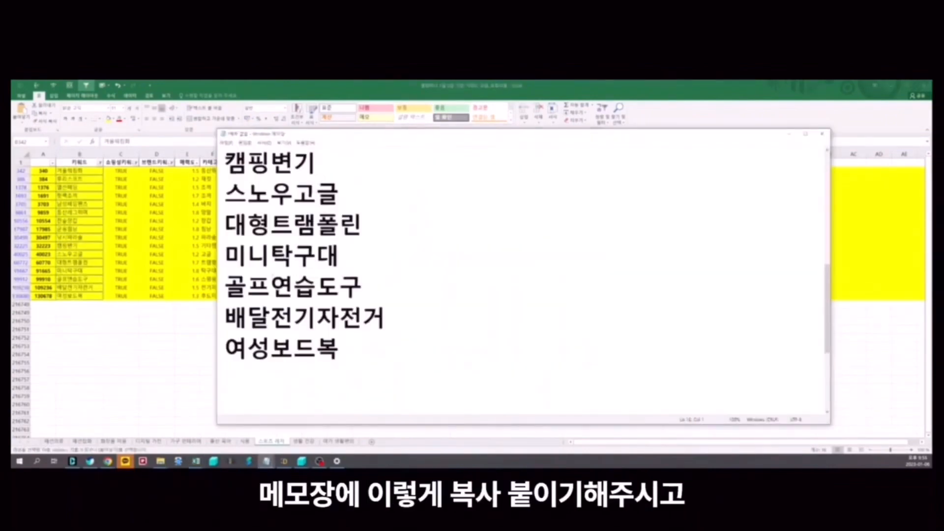
pyautogui.scroll(4, 361, 254)
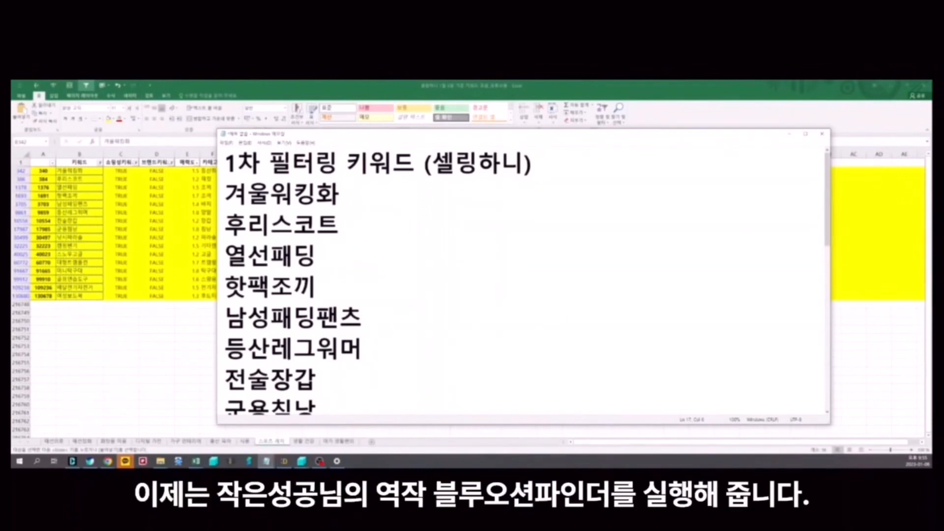
# - Open BlueOceanFinder and add the comma-separated first-round keywords from the Notepad list to its search list
pyautogui.click(162, 326)
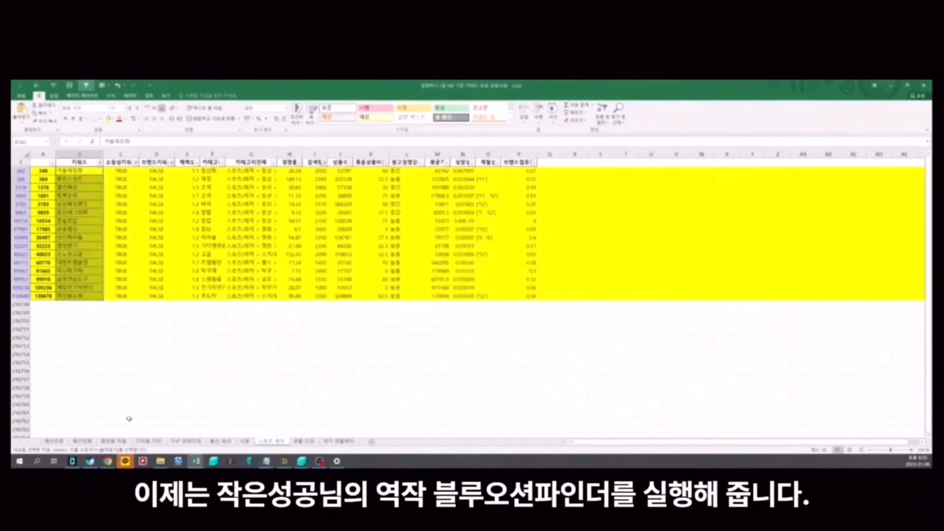
pyautogui.click(73, 464)
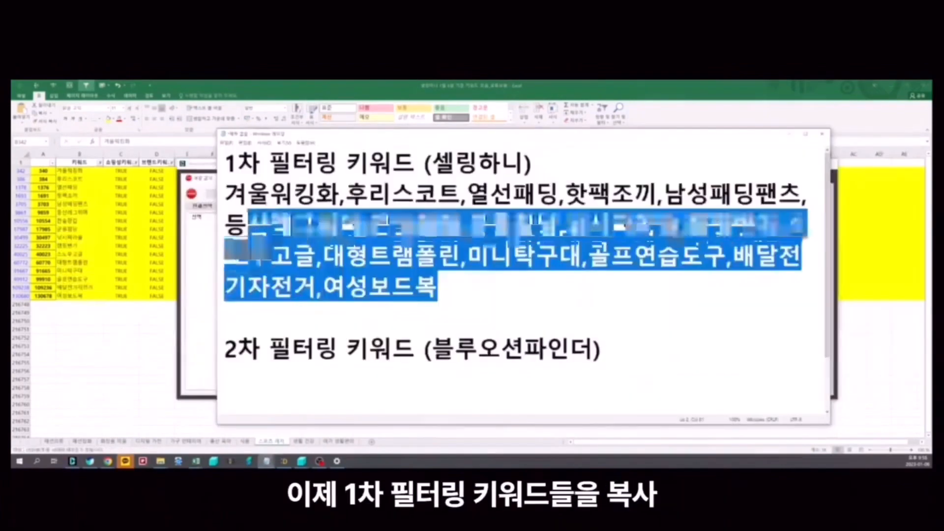
pyautogui.moveTo(437, 288); pyautogui.dragTo(225, 183)
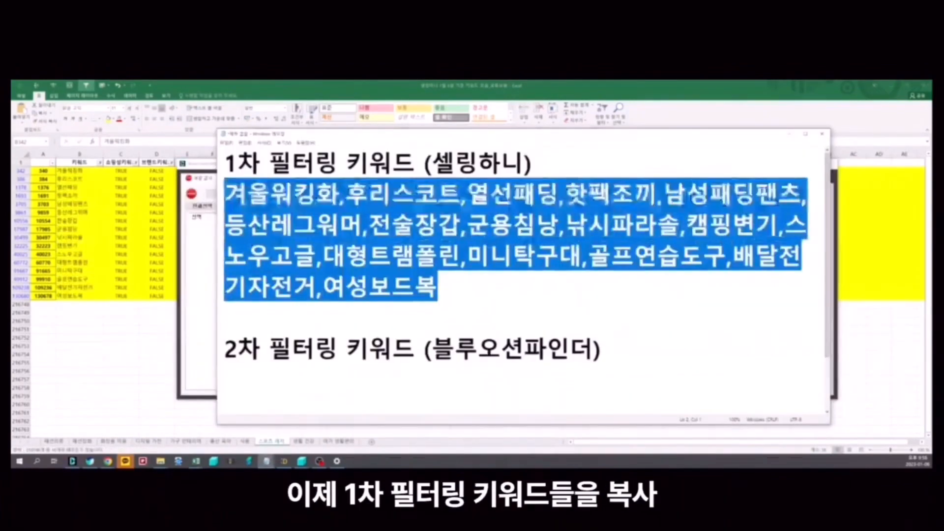
pyautogui.click(789, 134)
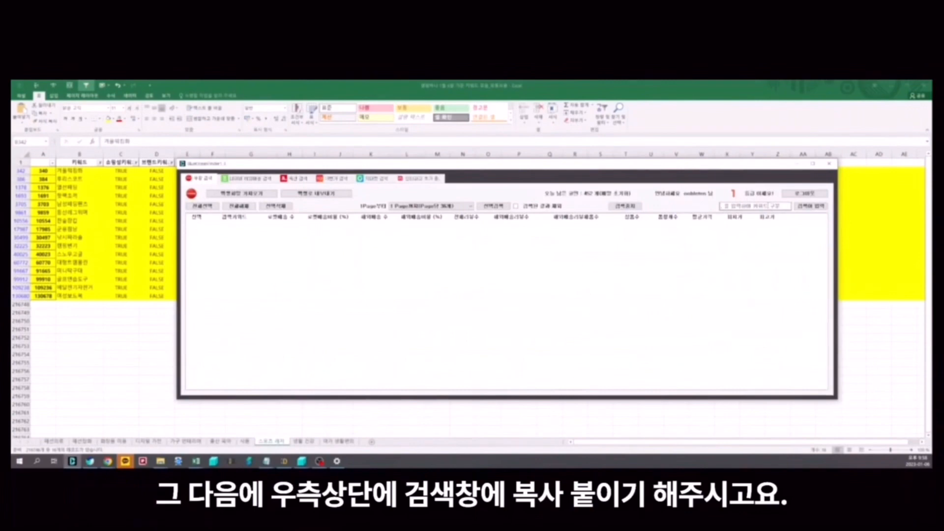
pyautogui.hotkey('ctrl', 'v')
pyautogui.click(803, 208)
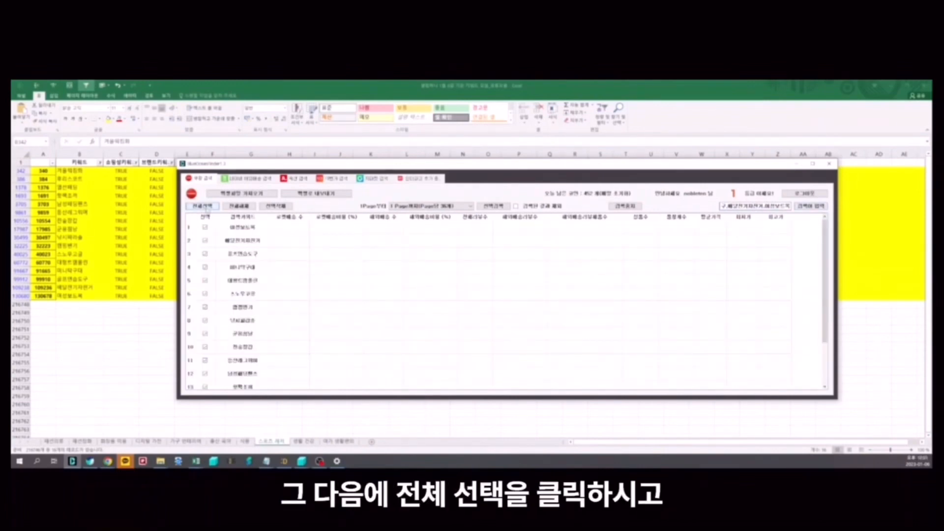
# - Run the search on all the added keywords from page 1 through page 3 and close the completion message
pyautogui.click(430, 206)
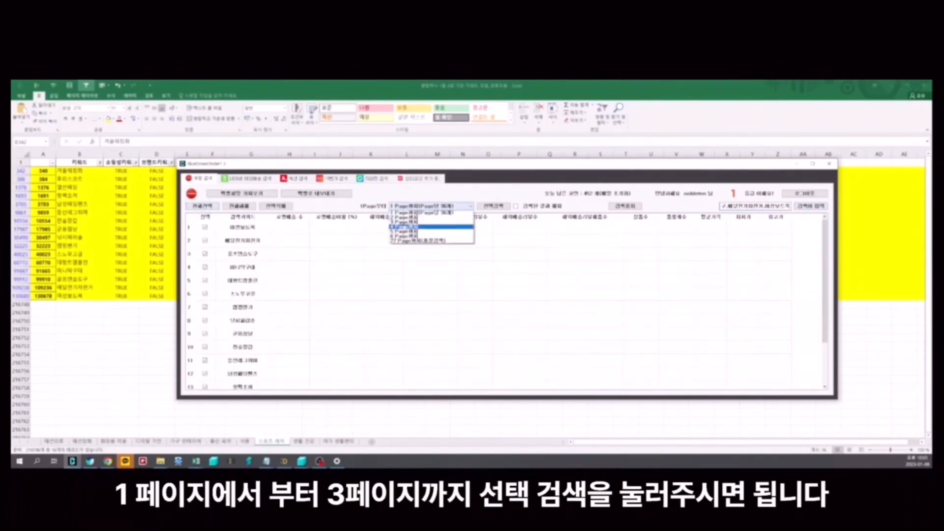
pyautogui.click(408, 222)
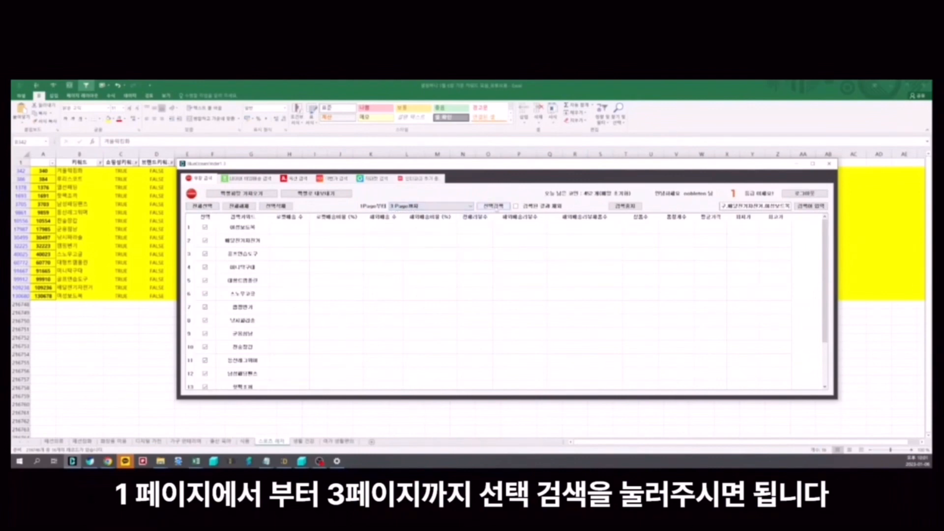
pyautogui.click(496, 210)
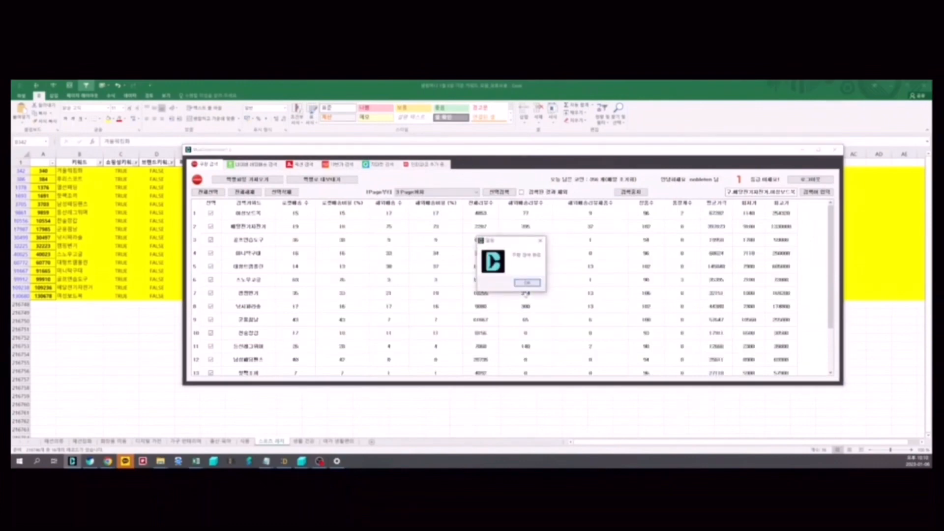
pyautogui.click(527, 283)
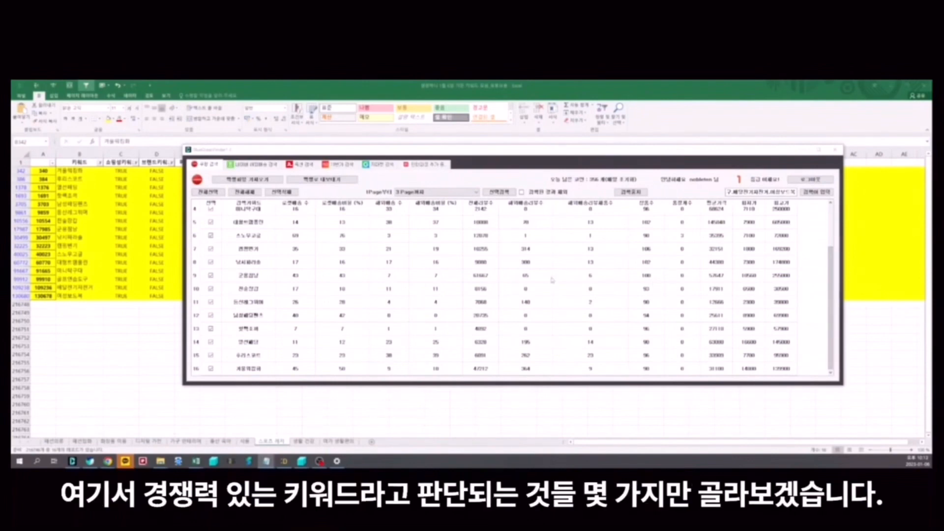
# - Arrange the BlueOceanFinder results and the Notepad keyword list side by side for comparison
pyautogui.moveTo(837, 295); pyautogui.dragTo(833, 240)
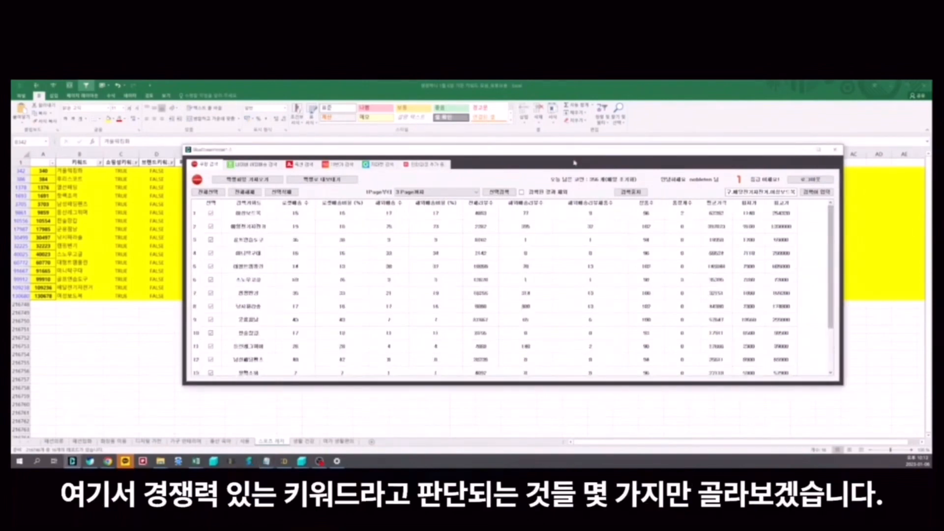
pyautogui.moveTo(576, 162); pyautogui.dragTo(474, 151)
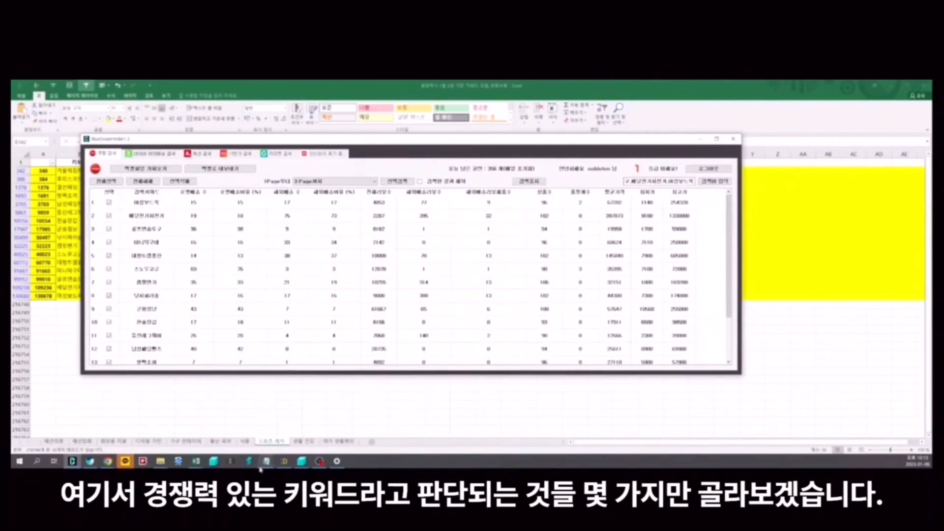
pyautogui.moveTo(266, 460)
pyautogui.click(259, 421)
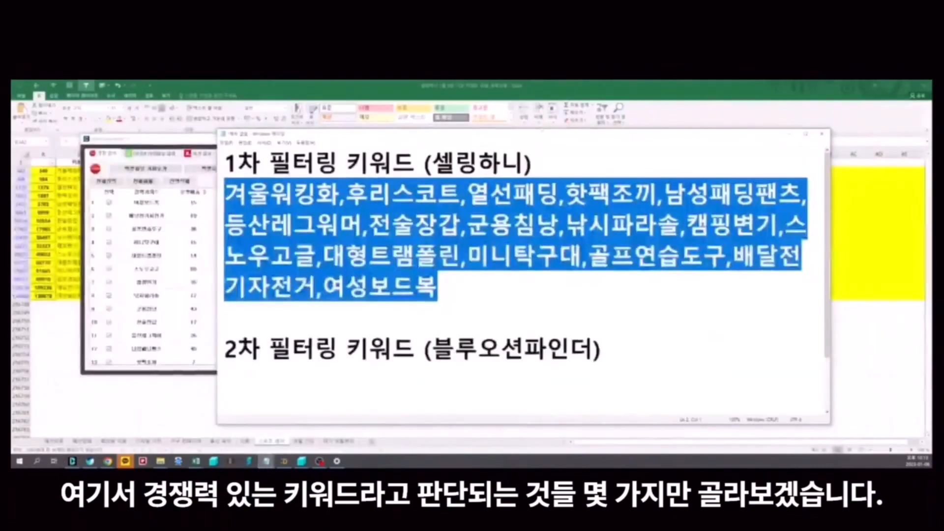
pyautogui.moveTo(517, 132); pyautogui.dragTo(772, 113)
pyautogui.moveTo(320, 146); pyautogui.dragTo(252, 152)
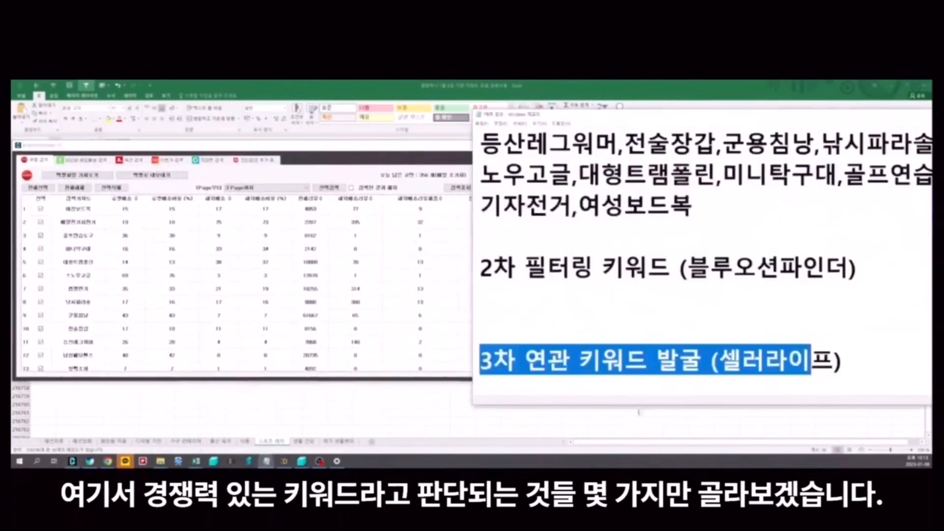
# - Record 여성보드복 and 배달전기자전거, separated by commas, under the second-round filtering heading in Notepad
pyautogui.press('Up')
pyautogui.press('Up')
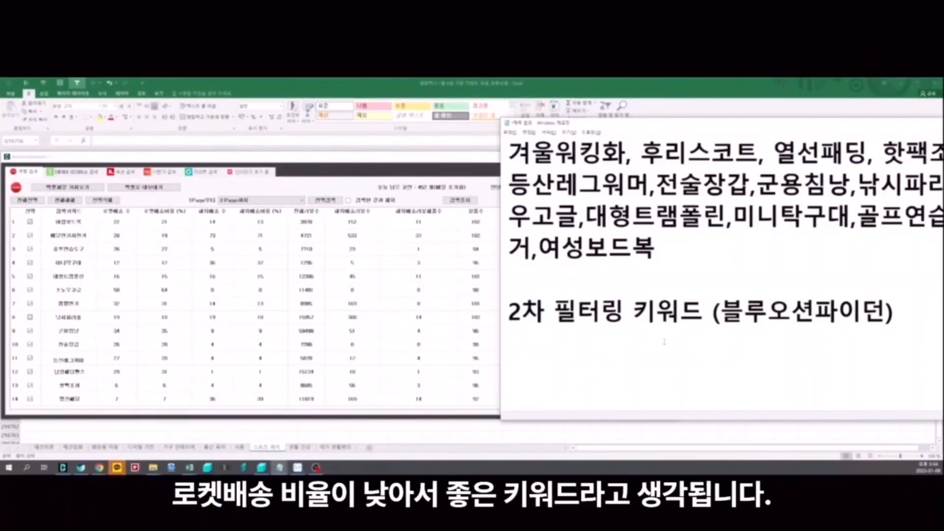
pyautogui.write('여성')
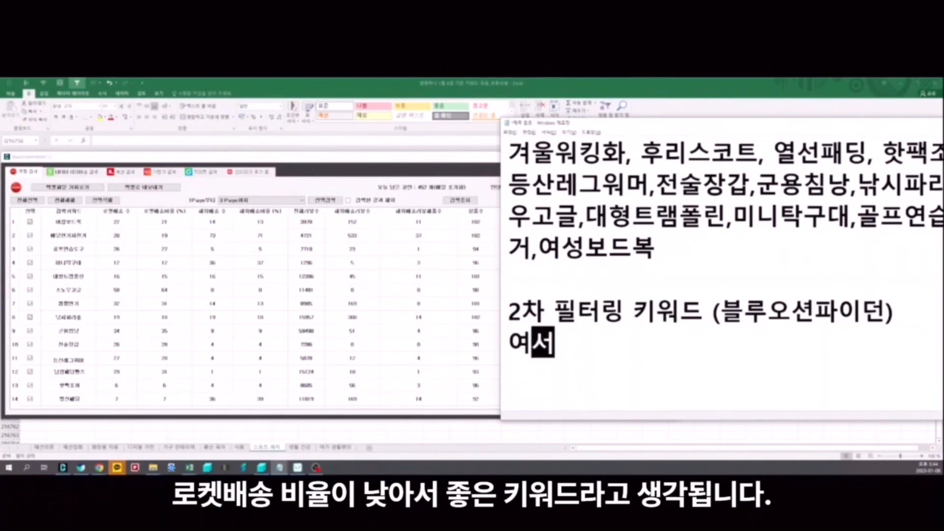
pyautogui.write('보드복,')
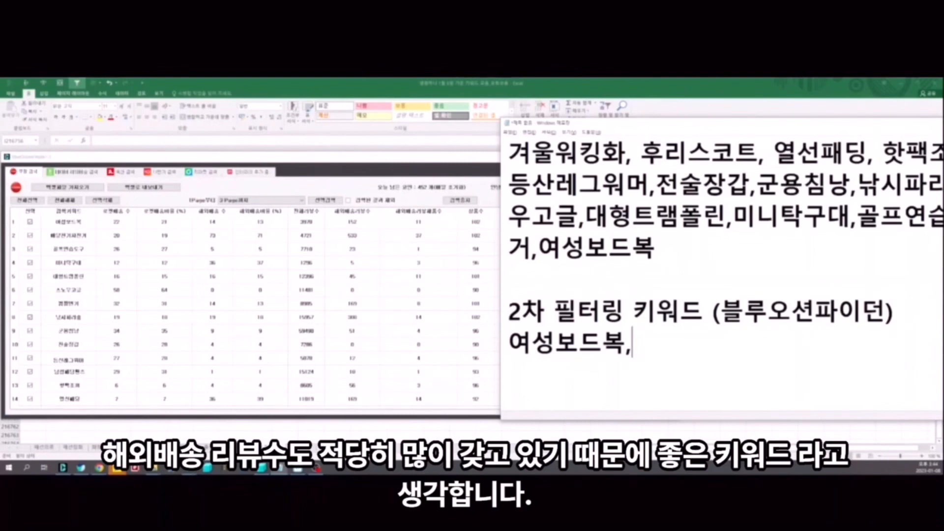
pyautogui.write('배달전')
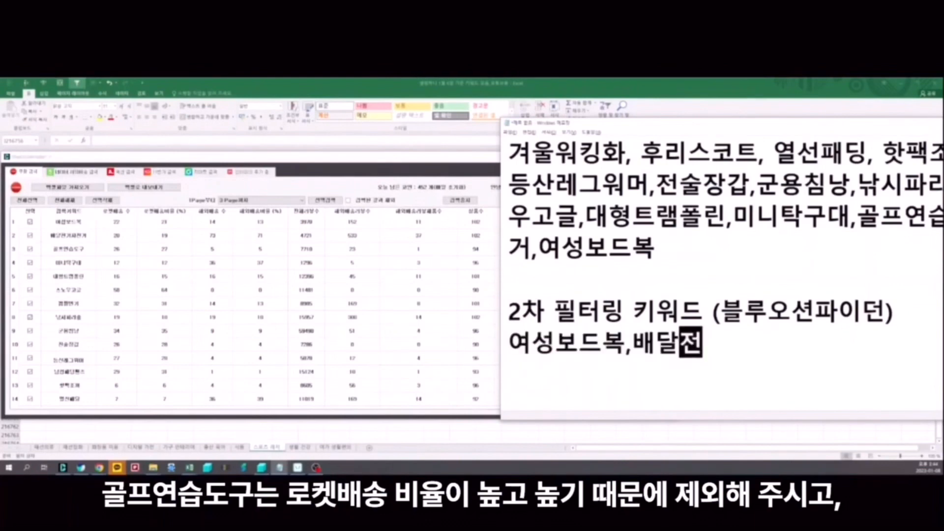
pyautogui.write('기자전거,')
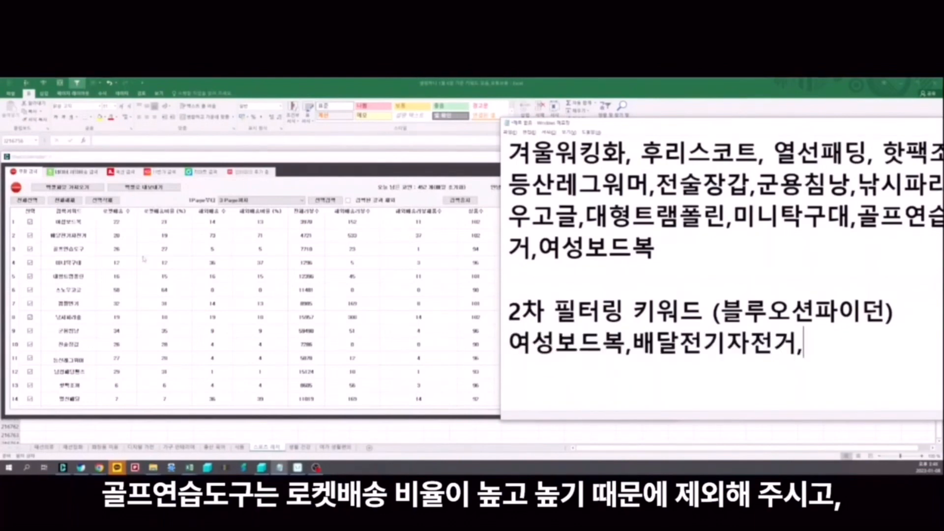
# - Add 미니탁구대, 대형트램폴린 and 낚시파라솔 to the second-round keyword list
pyautogui.write('미닡탁구대,대형')
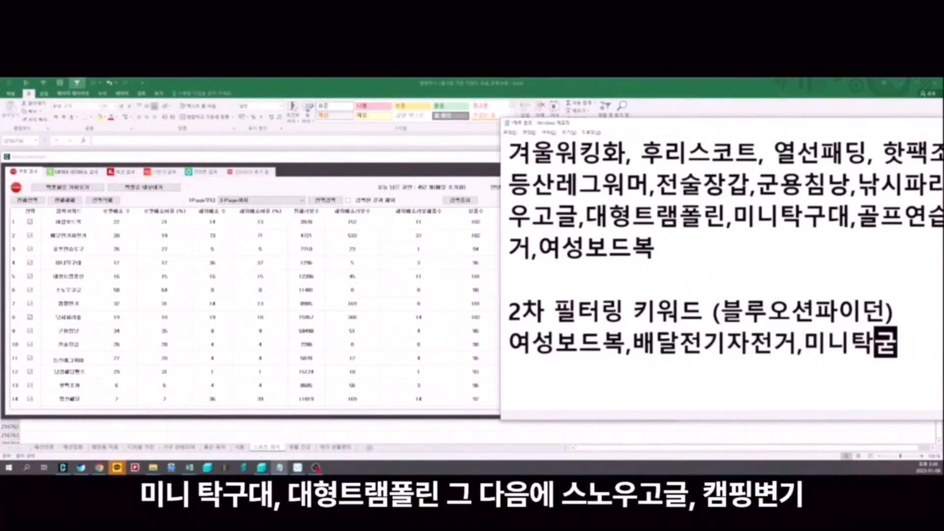
pyautogui.write('트램폴린,')
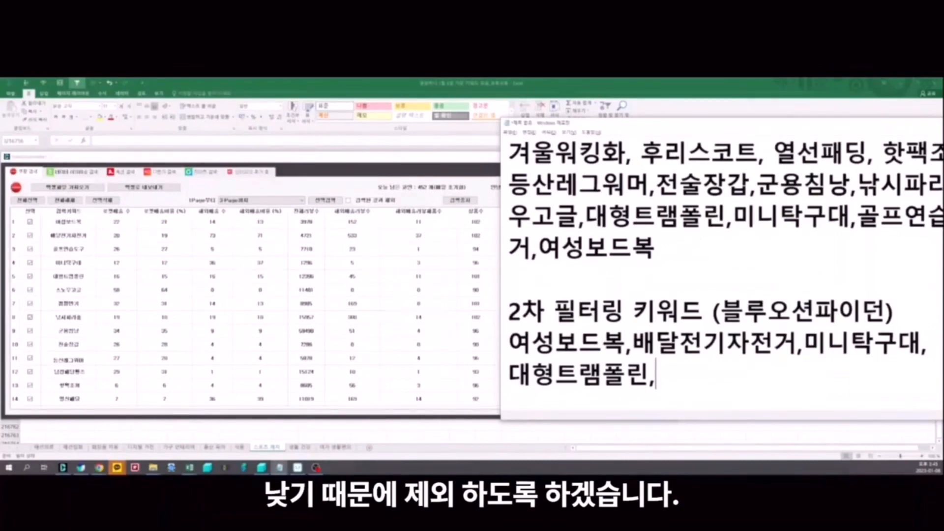
pyautogui.write('낚시파라')
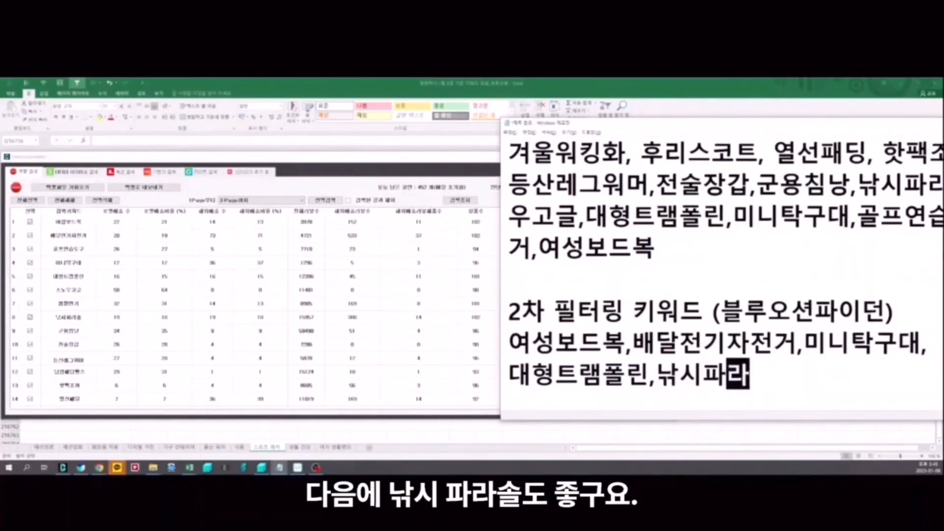
pyautogui.write('솔,')
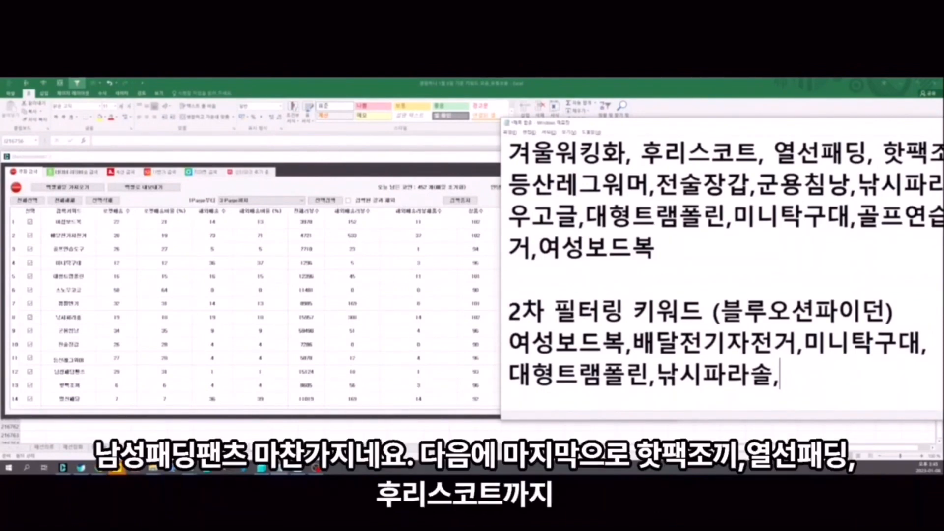
# - Check the remaining BlueOceanFinder results and add 핫팩조끼, 열선패딩 and 후리스코트 to the second-round list in Notepad
pyautogui.hotkey('alt', 'Tab')
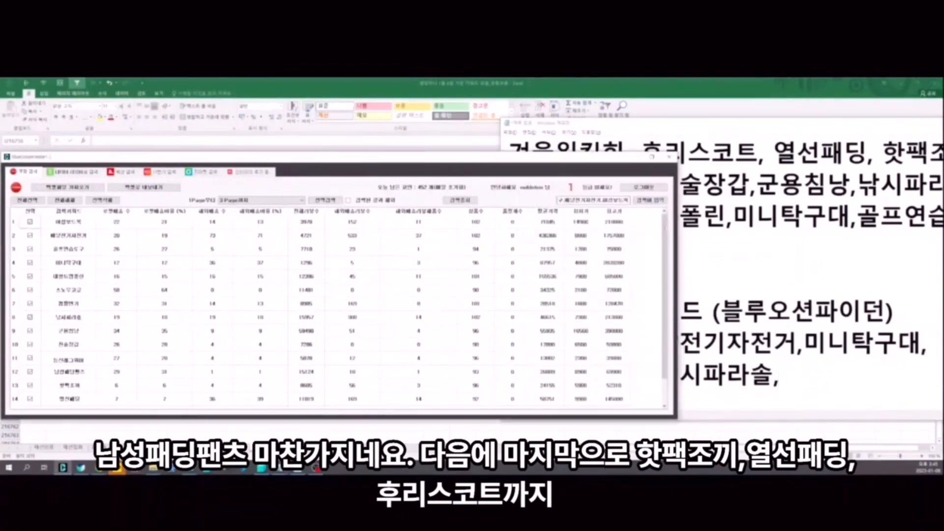
pyautogui.scroll(-1, 665, 308)
pyautogui.click(817, 382)
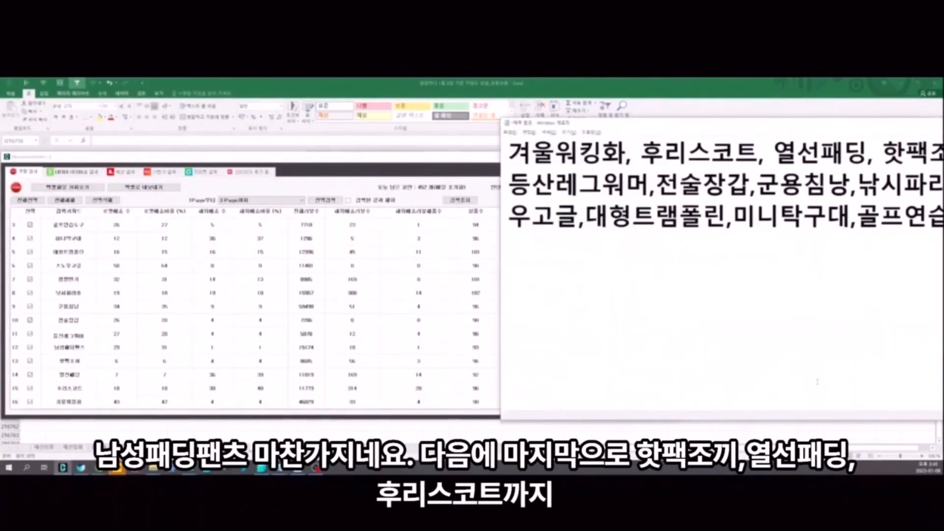
pyautogui.write('핫팩')
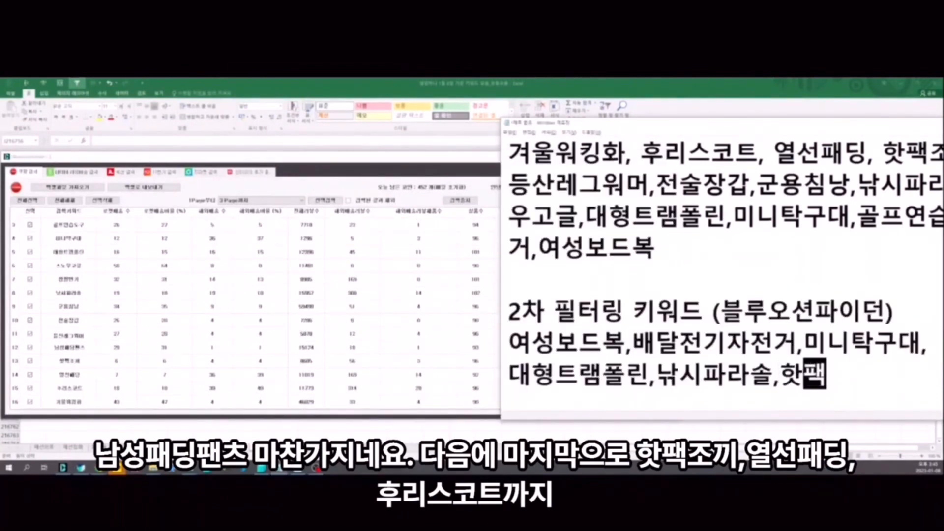
pyautogui.write('조끼,열선ㅍ')
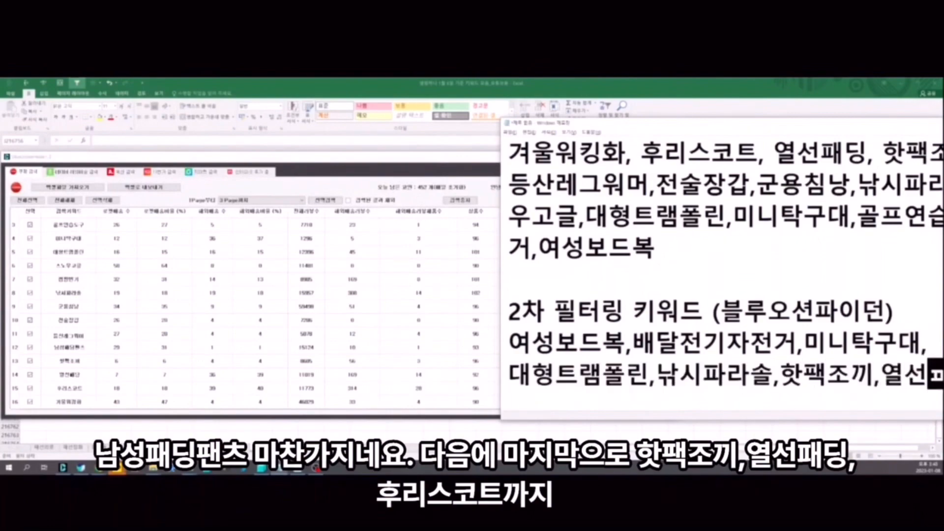
pyautogui.write('ㅏㅐ딩,')
pyautogui.press('Return')
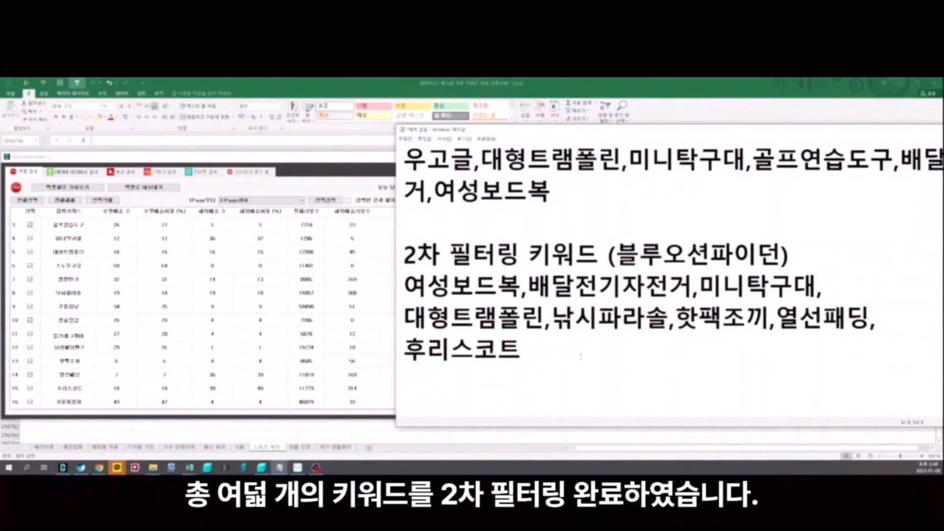
# - Highlight the first-round keyword list and correct the second-round heading to "2차 필터링 키워드 (블루오션파이더)"
pyautogui.scroll(1, 578, 321)
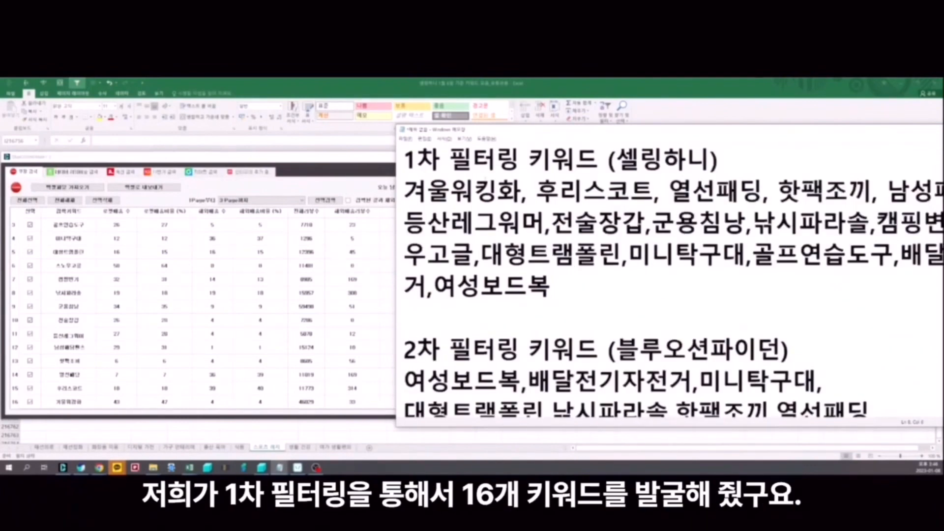
pyautogui.hotkey('shift', 'Down')
pyautogui.hotkey('shift', 'End')
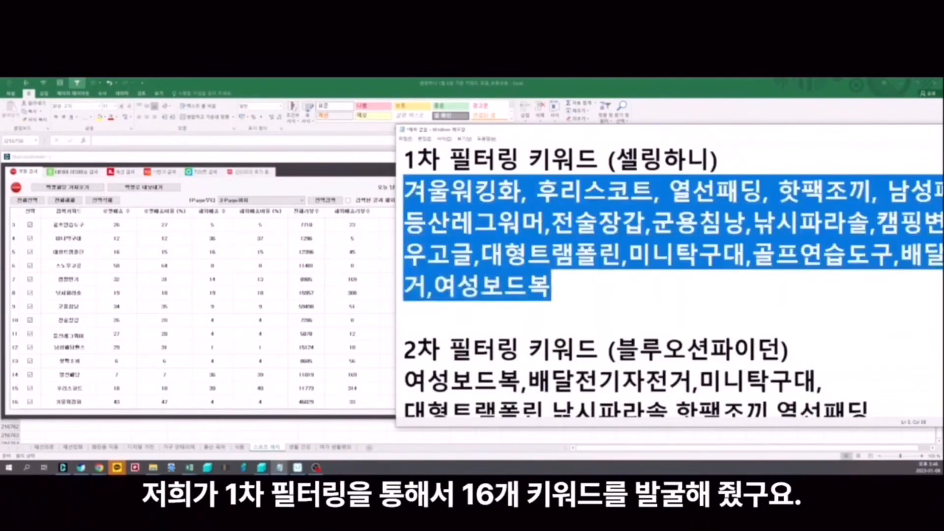
pyautogui.click(542, 324)
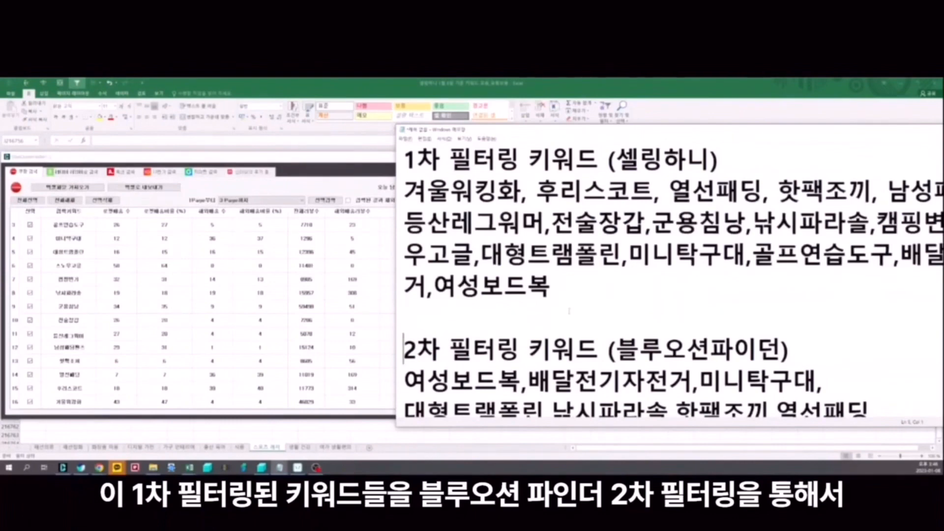
pyautogui.click(781, 349)
pyautogui.press('BackSpace')
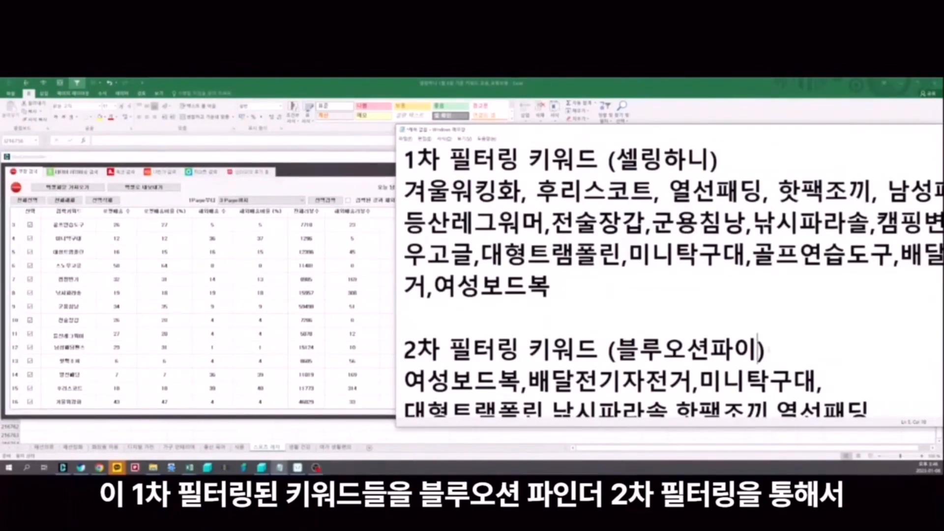
pyautogui.write('더')
pyautogui.press('Down')
pyautogui.press('Down')
pyautogui.press('Down')
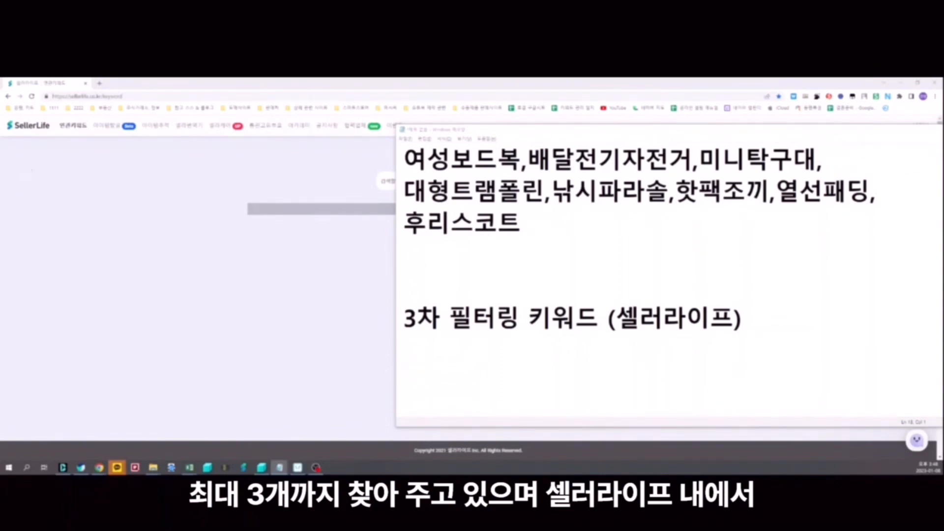
# - Open SellerLife's 연관키워드 page and move the Notepad window clear of its keyword search field
pyautogui.click(73, 126)
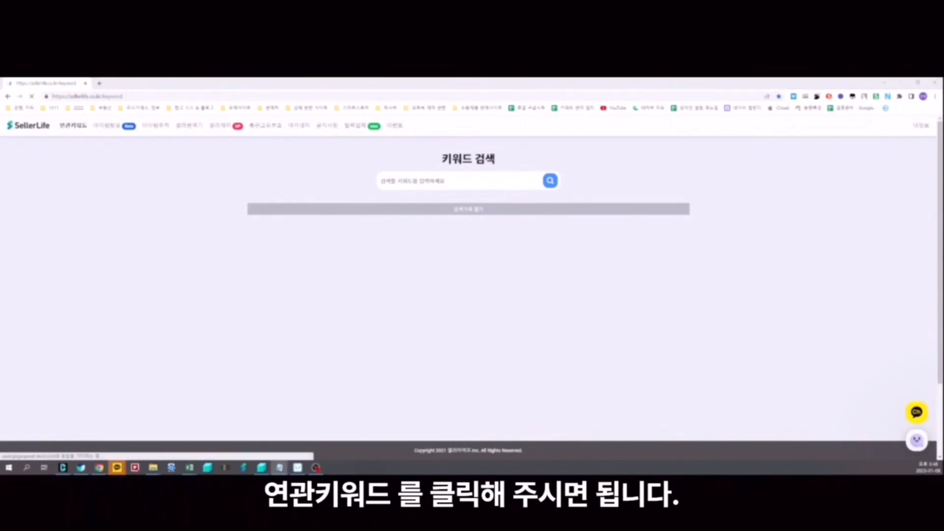
pyautogui.click(279, 468)
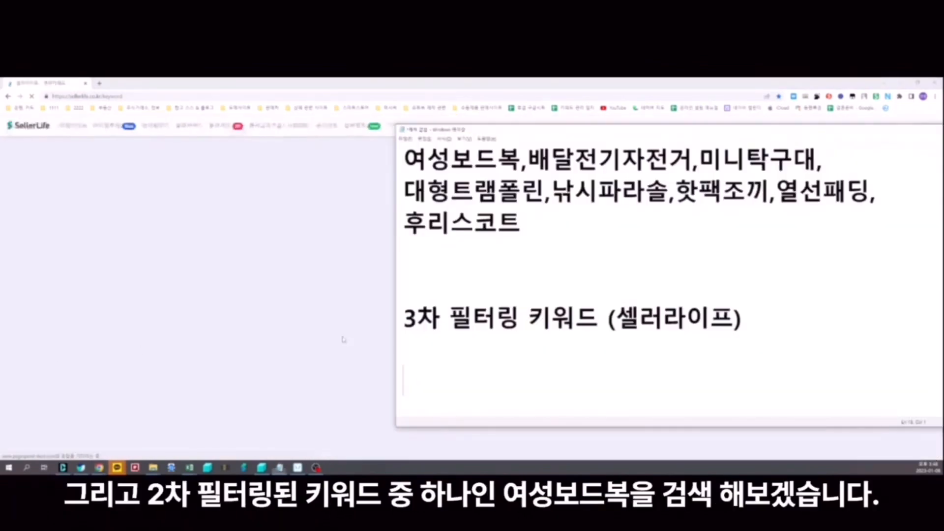
pyautogui.moveTo(492, 129); pyautogui.dragTo(685, 167)
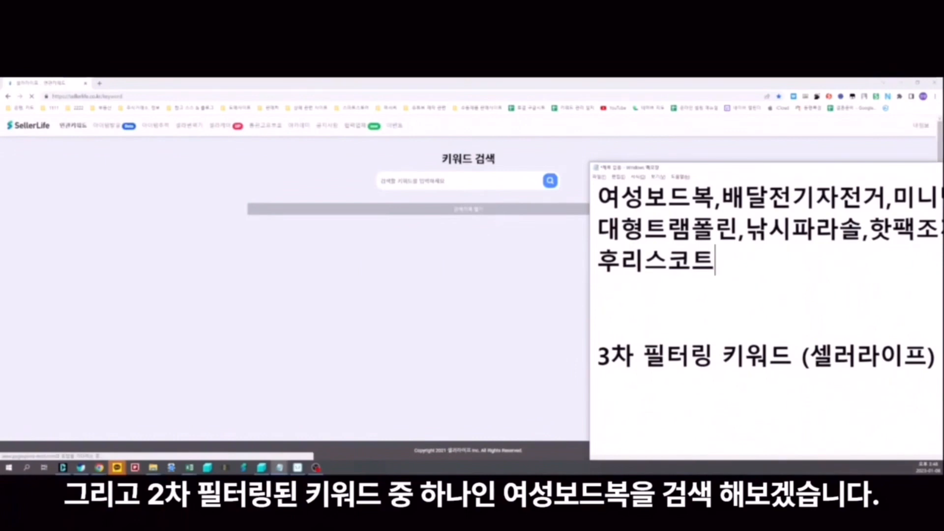
# - Copy 여성보드복 from the second-round list and search for it in SellerLife's keyword search
pyautogui.press('Up')
pyautogui.press('Up')
pyautogui.press('Up')
pyautogui.press('Up')
pyautogui.press('Down')
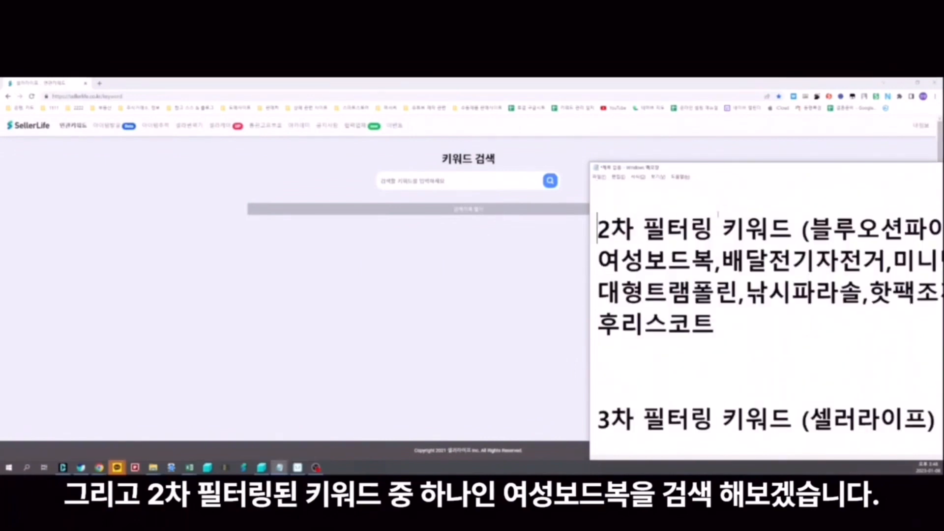
pyautogui.press('Down')
pyautogui.hotkey('shift', 'Right')
pyautogui.hotkey('shift', 'Right')
pyautogui.hotkey('shift', 'Right')
pyautogui.hotkey('shift', 'Right')
pyautogui.hotkey('shift', 'Right')
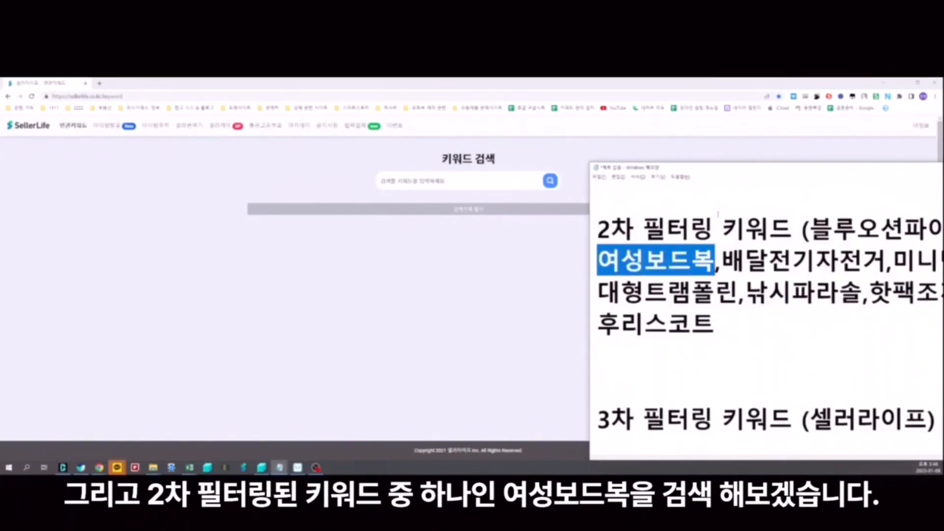
pyautogui.hotkey('ctrl', 'c')
pyautogui.click(418, 181)
pyautogui.hotkey('ctrl', 'v')
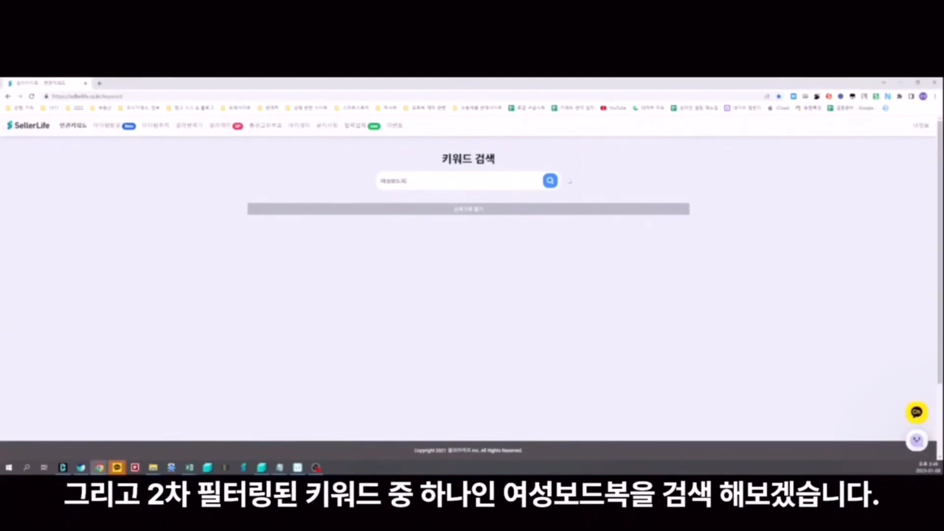
pyautogui.click(551, 180)
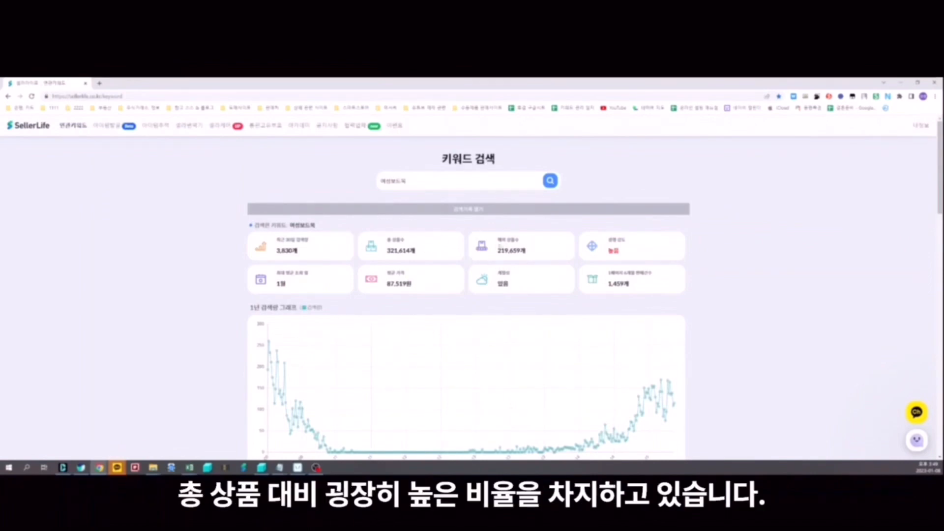
# - Review the 쿠팡 related keywords and record "여성보드복, 여성스키복, 여성보드복 세트" under the third-round heading in Notepad, keeping the full line in view
pyautogui.scroll(-10, 773, 249)
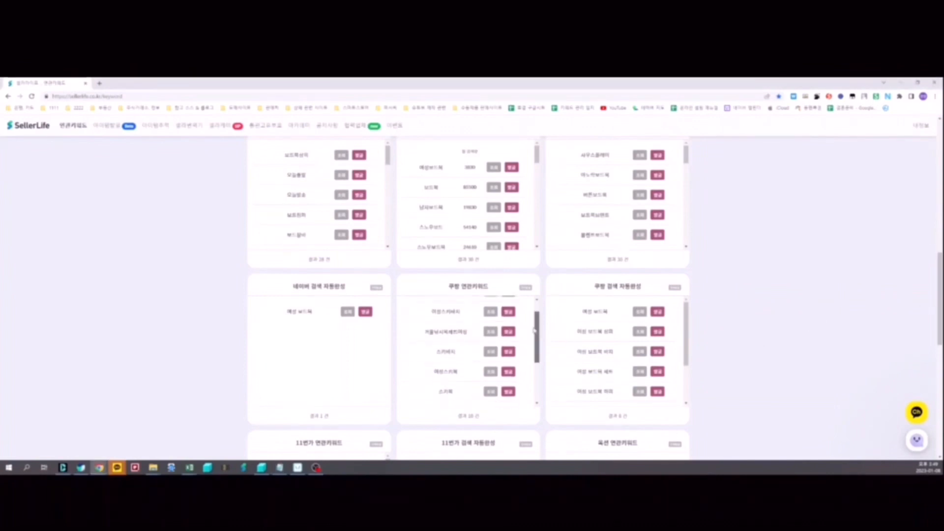
pyautogui.moveTo(537, 323); pyautogui.dragTo(538, 345)
pyautogui.moveTo(686, 317); pyautogui.dragTo(686, 337)
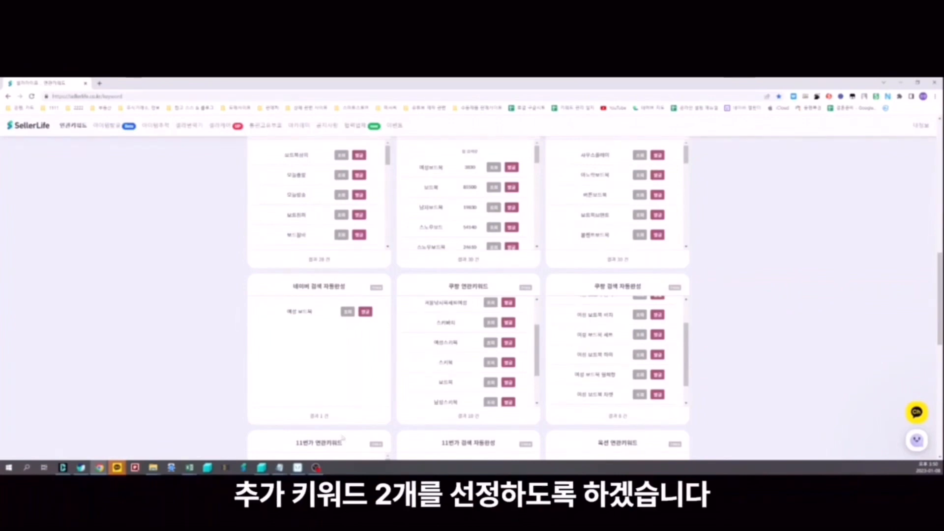
pyautogui.moveTo(279, 468)
pyautogui.click(301, 446)
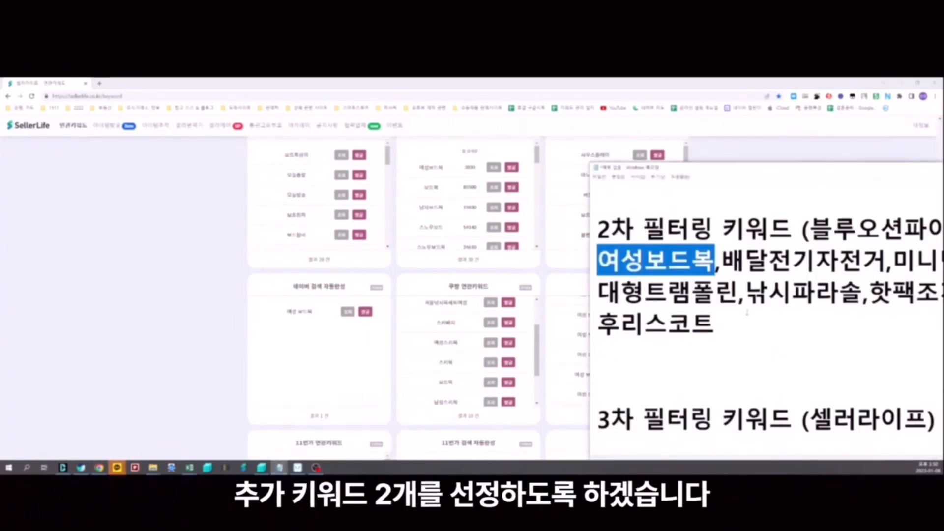
pyautogui.click(742, 335)
pyautogui.press('Down')
pyautogui.press('Down')
pyautogui.press('Down')
pyautogui.press('Down')
pyautogui.write('여성보듭')
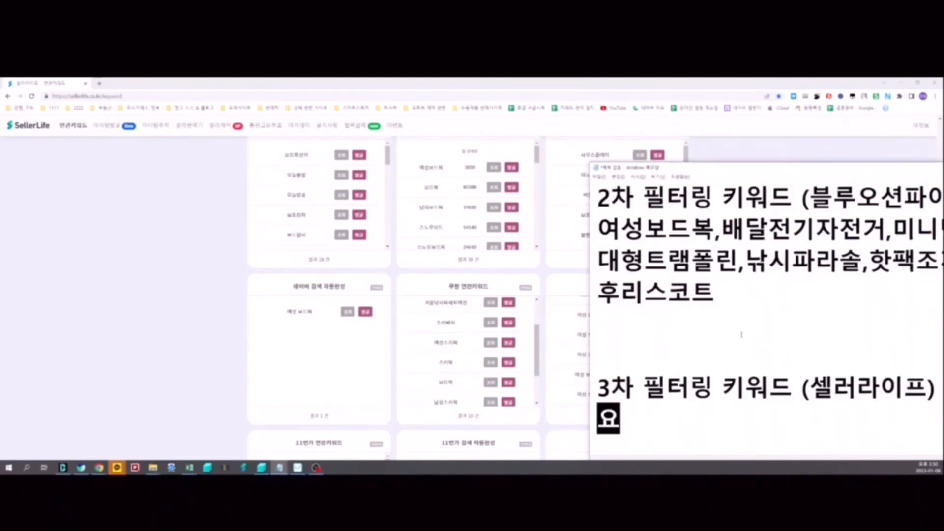
pyautogui.write('복, ')
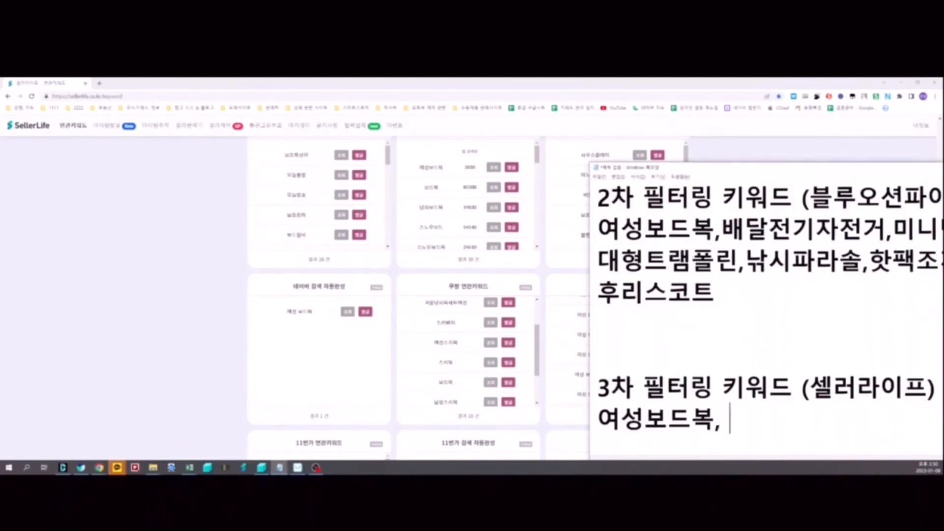
pyautogui.write('여성스키복, 여성보드')
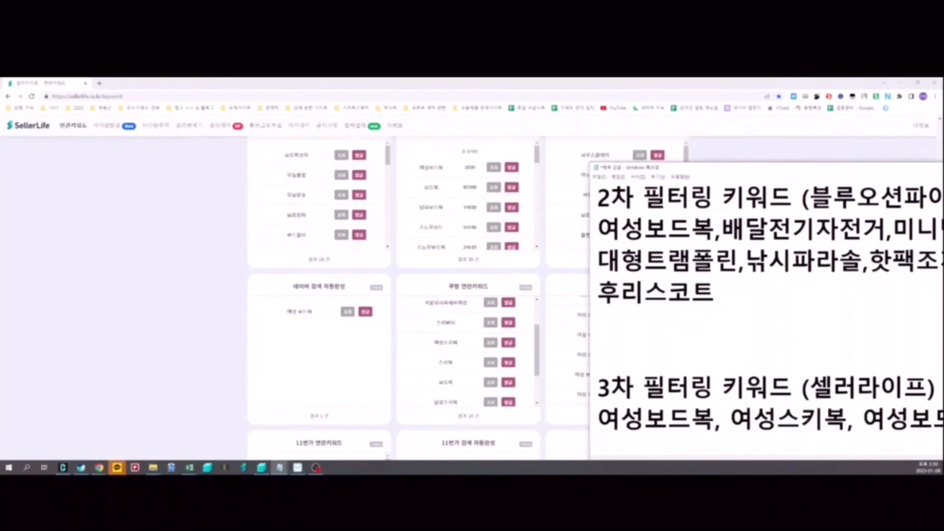
pyautogui.write('복 세트')
pyautogui.moveTo(730, 170); pyautogui.dragTo(608, 152)
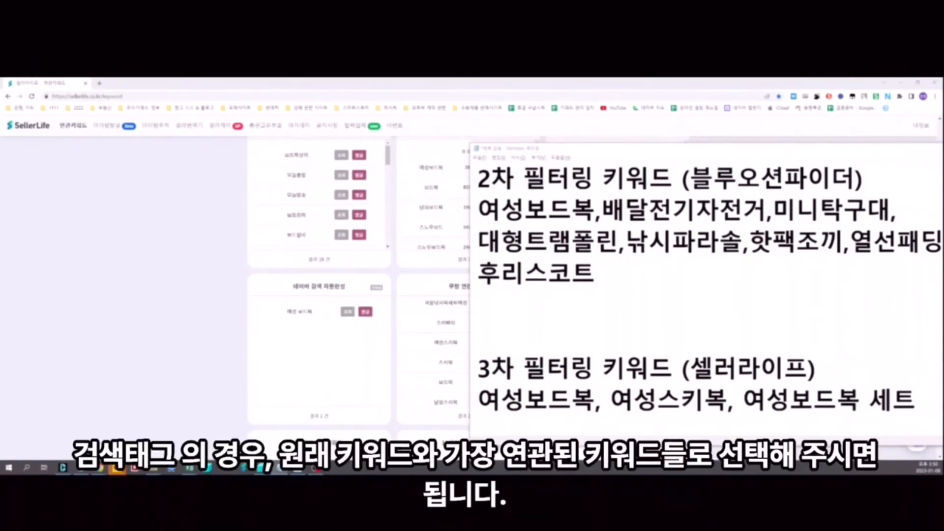
# - Return to SellerLife and copy the full keyword list collected for 여성보드복 to the clipboard, acknowledging the copy notice
pyautogui.click(339, 372)
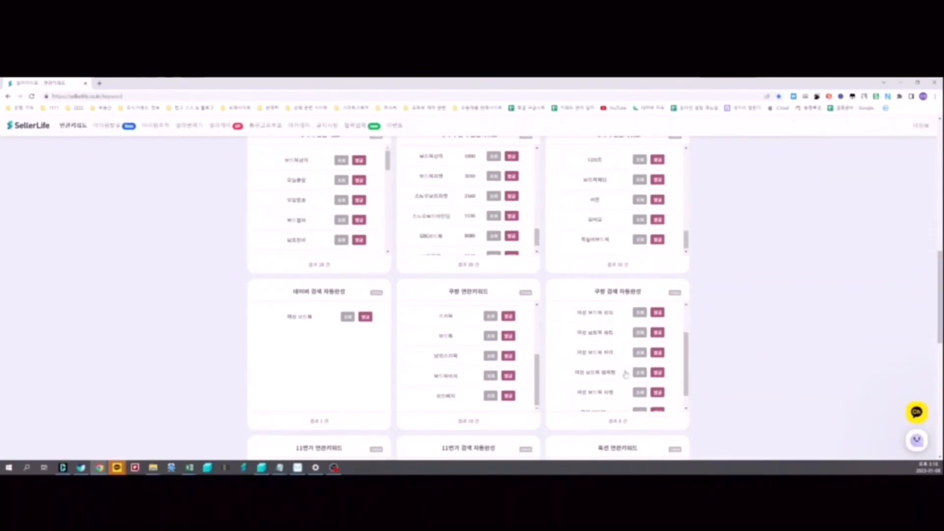
pyautogui.scroll(-1, 599, 352)
pyautogui.scroll(-2, 710, 305)
pyautogui.scroll(8, 710, 304)
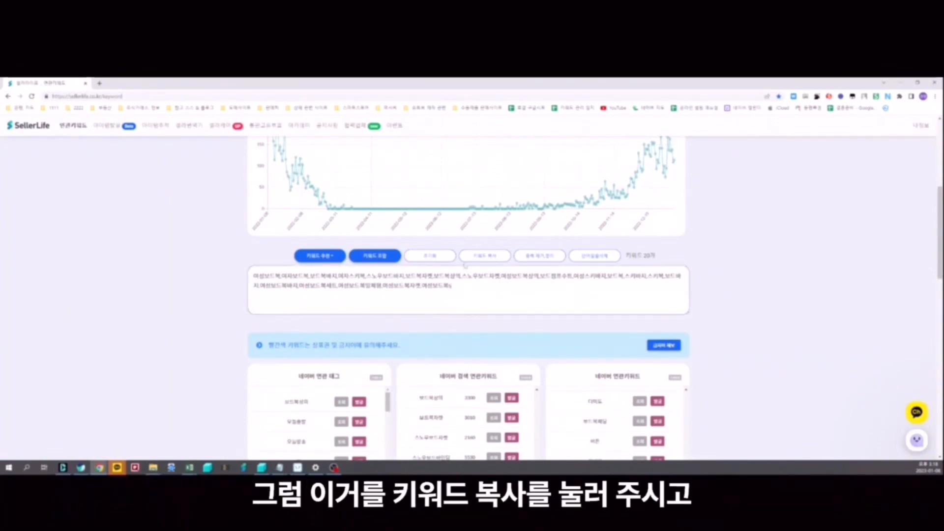
pyautogui.click(486, 257)
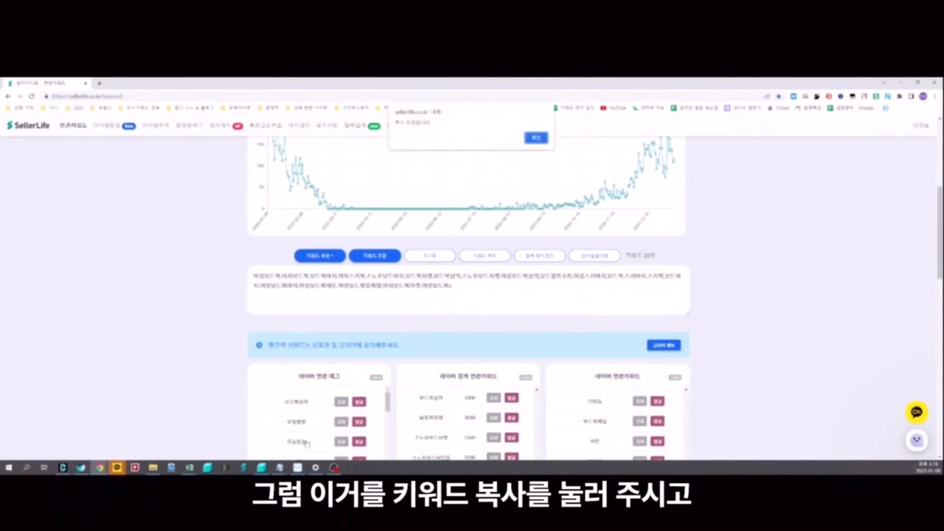
pyautogui.click(533, 137)
# - Paste the copied search-tag keywords into the Notepad keyword file below the third-round line "여성보드복, 여성스키복, 여성보드복세트"
pyautogui.click(280, 468)
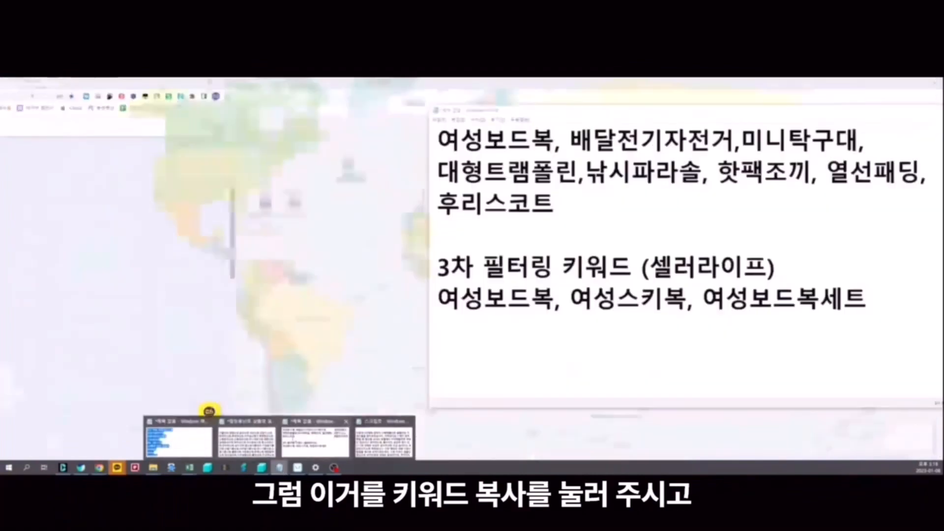
pyautogui.click(315, 440)
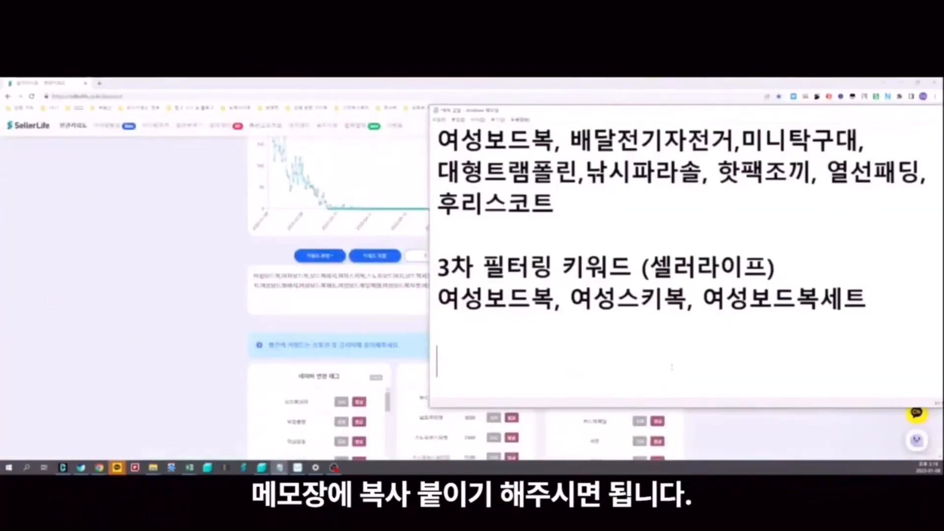
pyautogui.scroll(-1, 614, 319)
pyautogui.hotkey('ctrl', 'v')
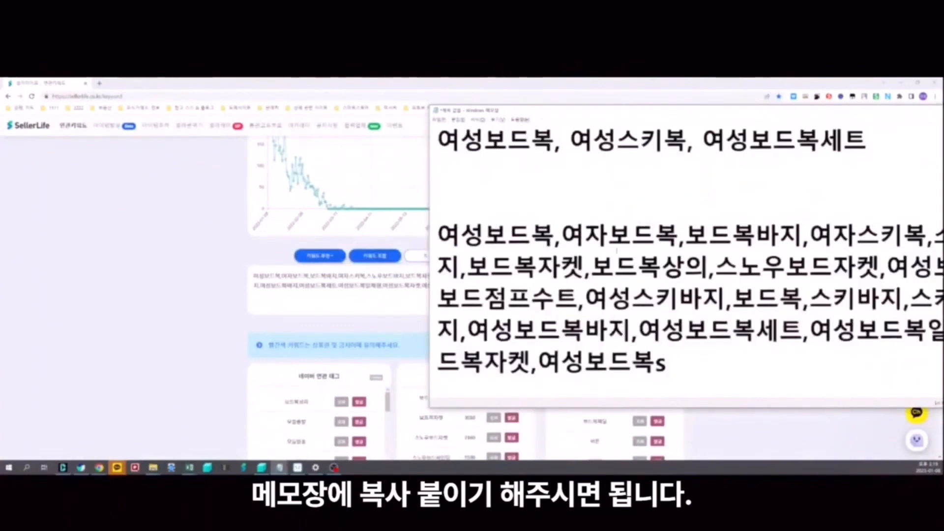
# - Reposition the Notepad window so more of the pasted tags fit, and return to the third-round keyword line
pyautogui.press('Up')
pyautogui.press('Up')
pyautogui.press('Up')
pyautogui.press('Up')
pyautogui.press('Up')
pyautogui.press('Up')
pyautogui.moveTo(515, 111); pyautogui.dragTo(385, 136)
pyautogui.scroll(2, 441, 326)
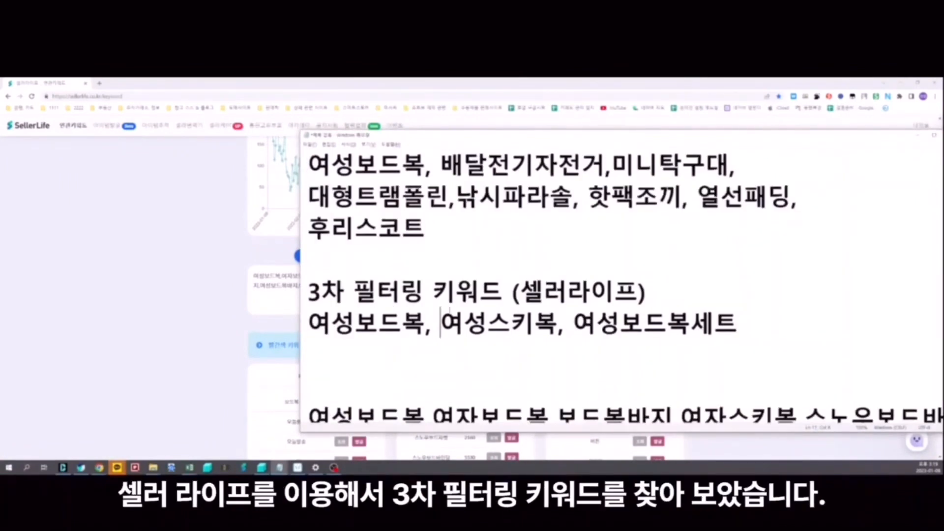
# - Examine the third-round keywords 여성보드복, 여성스키복 and 여성보드복세트 as candidates for the bulk-upload product name
pyautogui.press('Left')
pyautogui.press('Left')
pyautogui.press('Left')
pyautogui.press('Left')
pyautogui.press('Left')
pyautogui.press('Left')
pyautogui.press('Left')
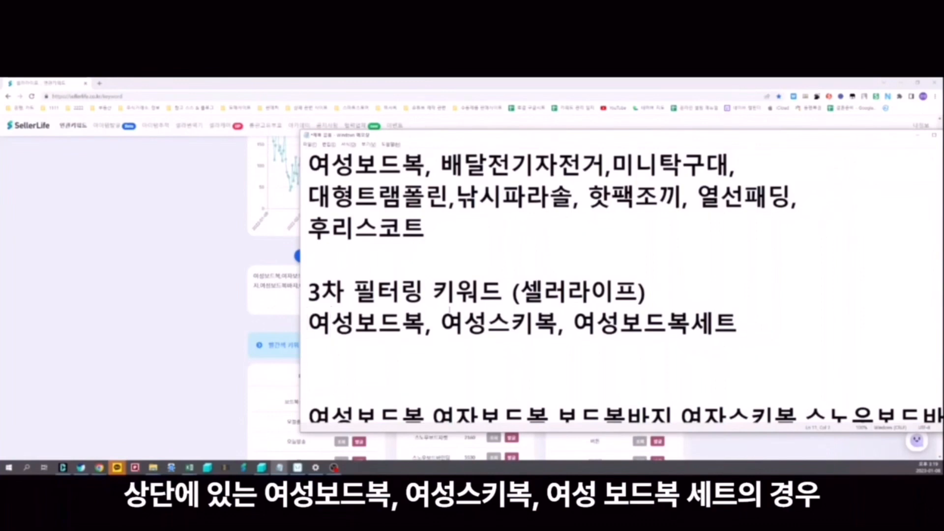
pyautogui.press('Right')
pyautogui.press('Right')
pyautogui.press('Right')
pyautogui.press('Right')
pyautogui.press('Right')
pyautogui.press('Right')
pyautogui.press('Right')
pyautogui.press('Right')
pyautogui.press('Right')
pyautogui.press('Right')
pyautogui.press('Right')
pyautogui.press('Right')
pyautogui.press('Right')
pyautogui.press('Right')
pyautogui.press('Right')
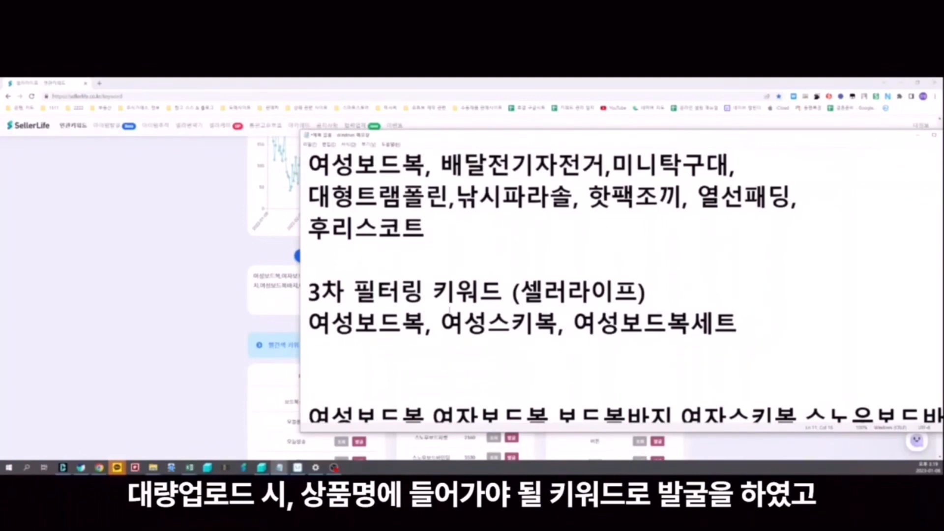
# - Examine the pasted keyword list in Notepad as Coupang search tags for bulk upload
pyautogui.press('Down')
pyautogui.press('Down')
pyautogui.press('Down')
pyautogui.press('Down')
pyautogui.press('Down')
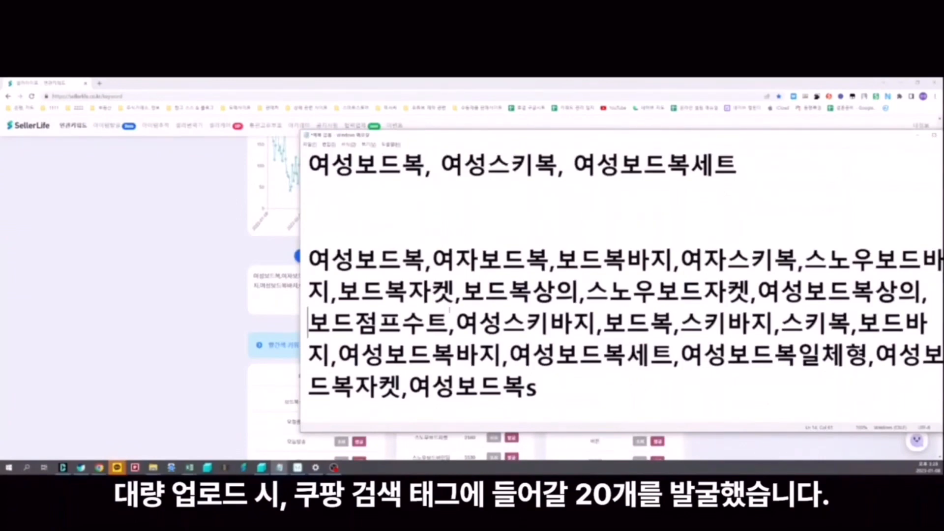
pyautogui.press('Up')
pyautogui.press('Up')
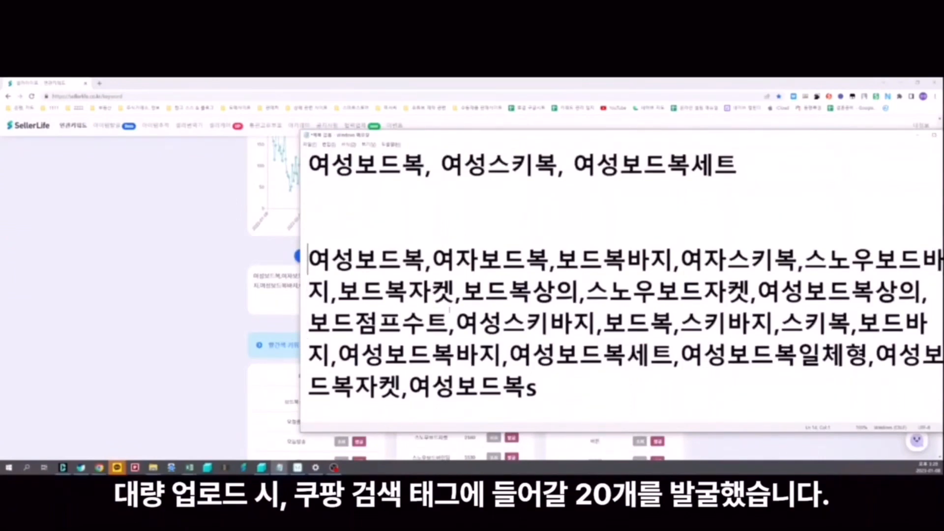